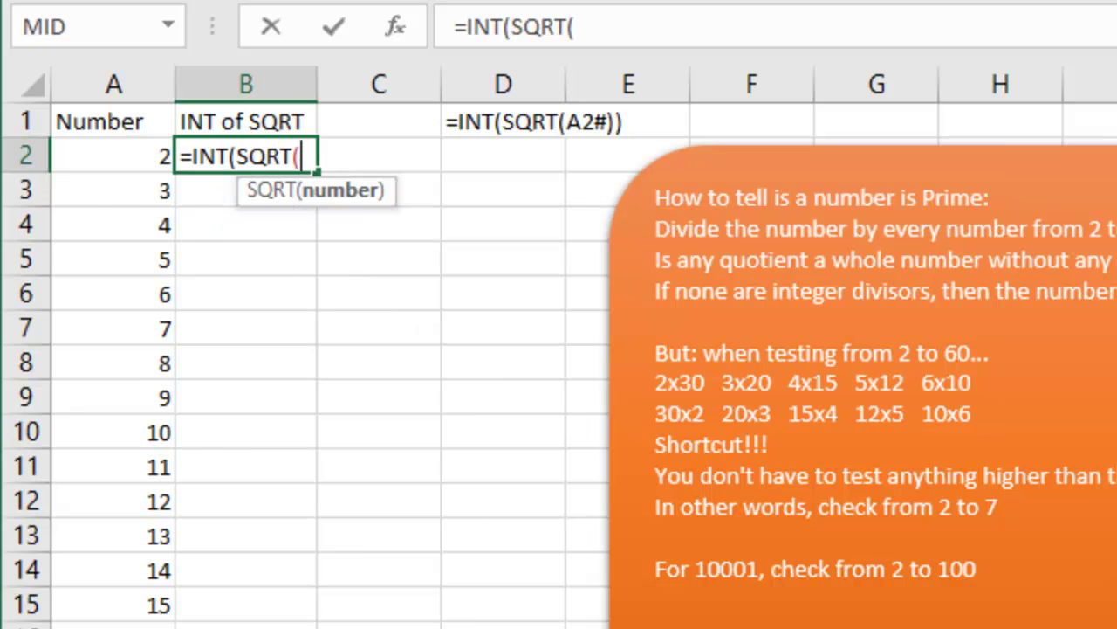
- Complete the formula =INT(SQRT(A2#)) in B2 and check the results down to the last row
text(#)
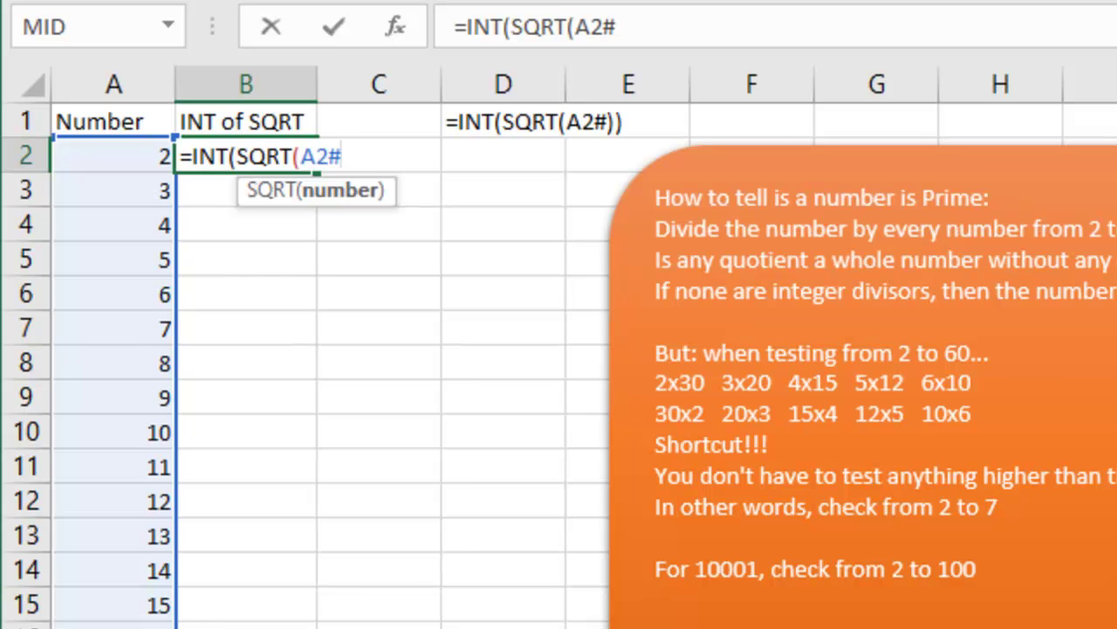
text()))
key(Return)
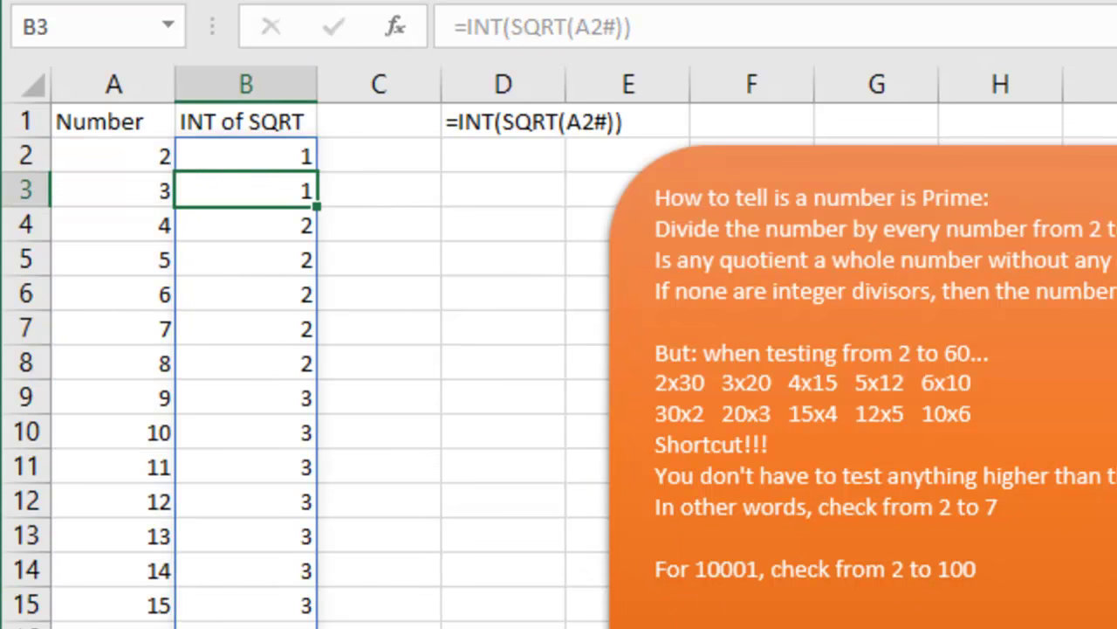
key(ctrl+Down)
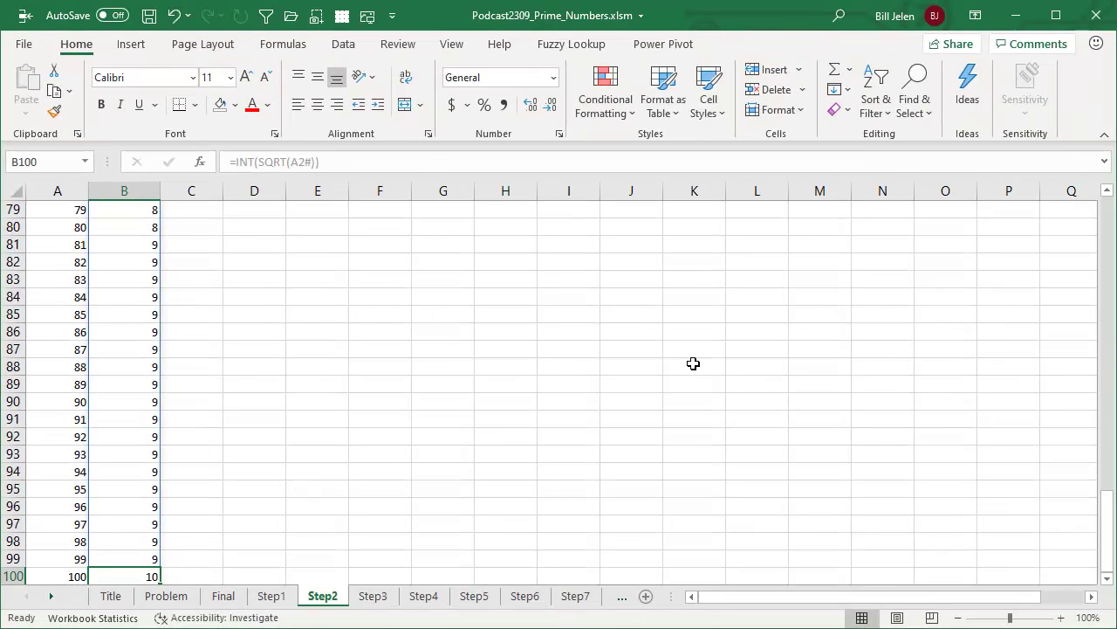
key(ctrl+Up)
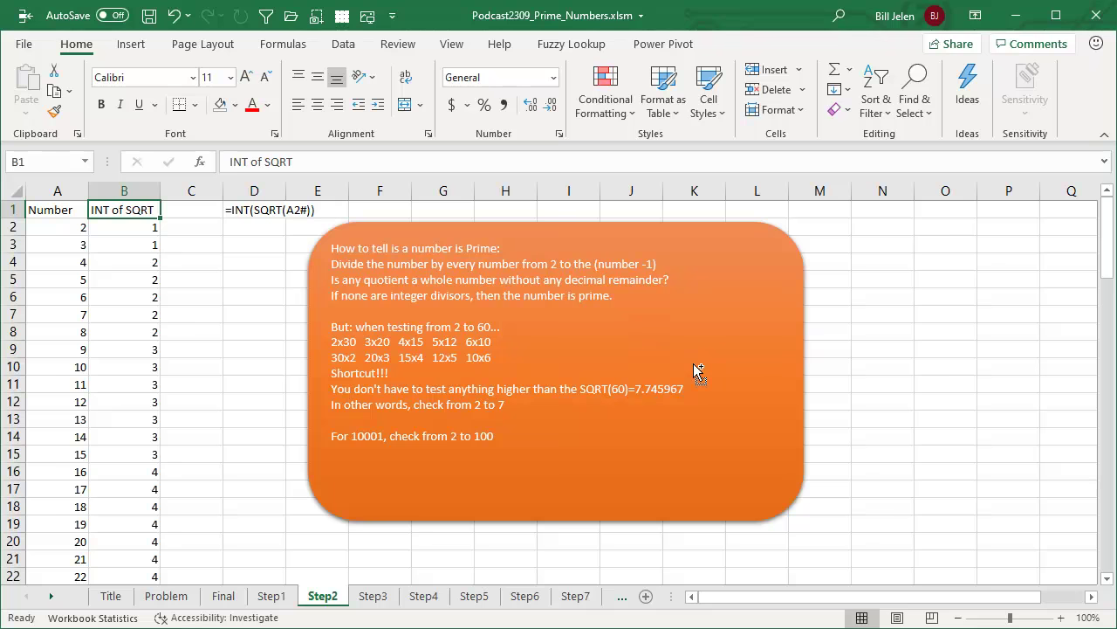
- On the Step3 sheet, enter =SEQUENCE(1,B100-1,2) in cell C100 to generate the divisors from 2 upward
key(ctrl+Page_Down)
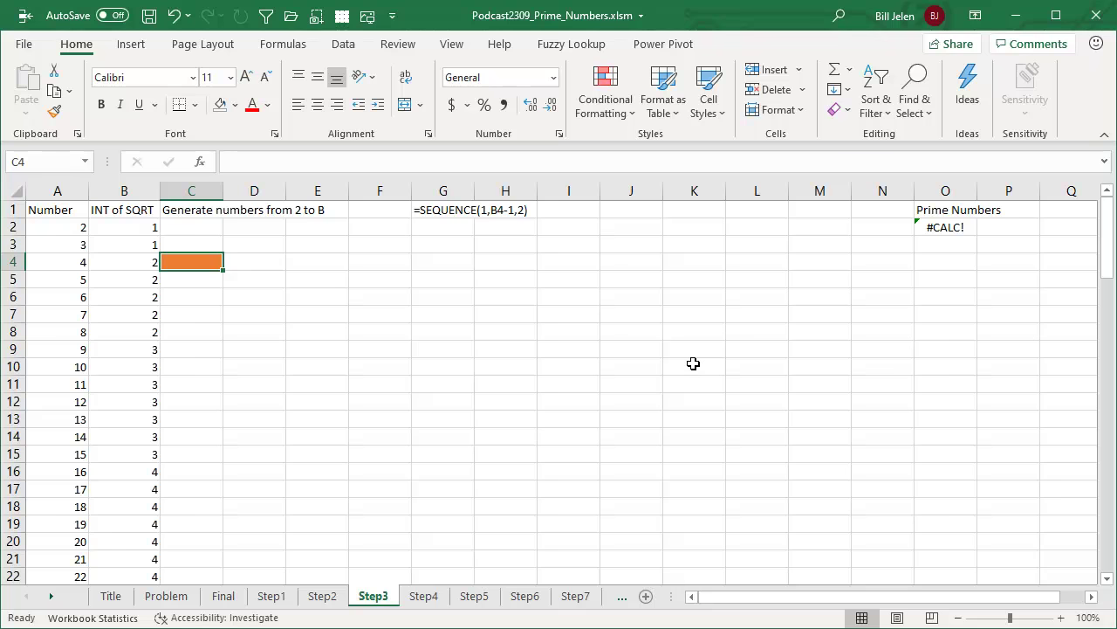
key(Left)
key(ctrl+Down)
key(Right)
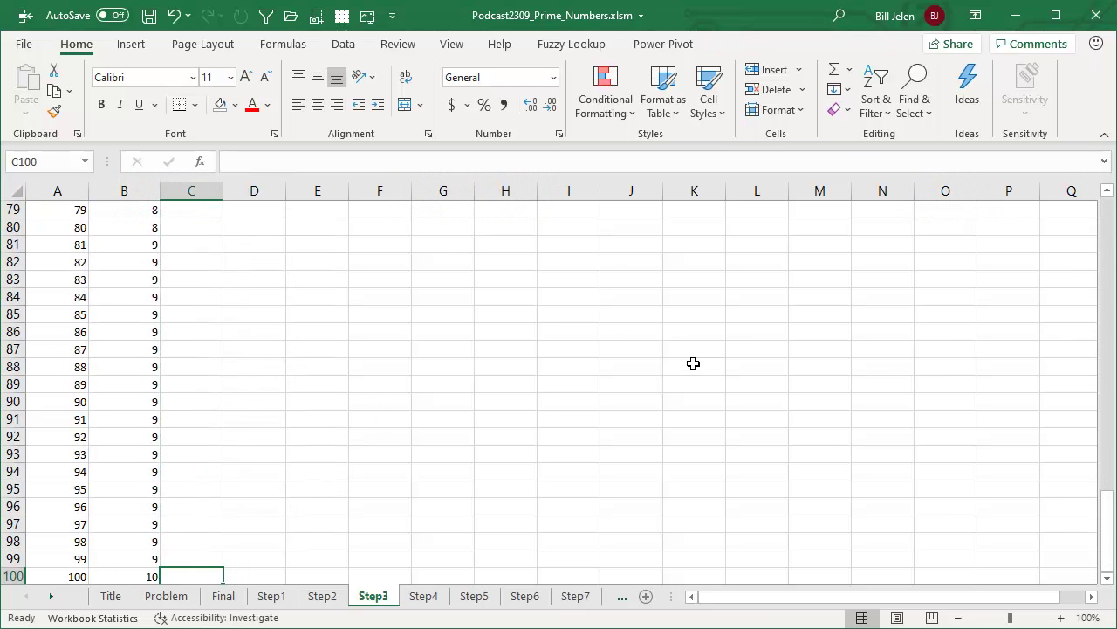
text(=sequ)
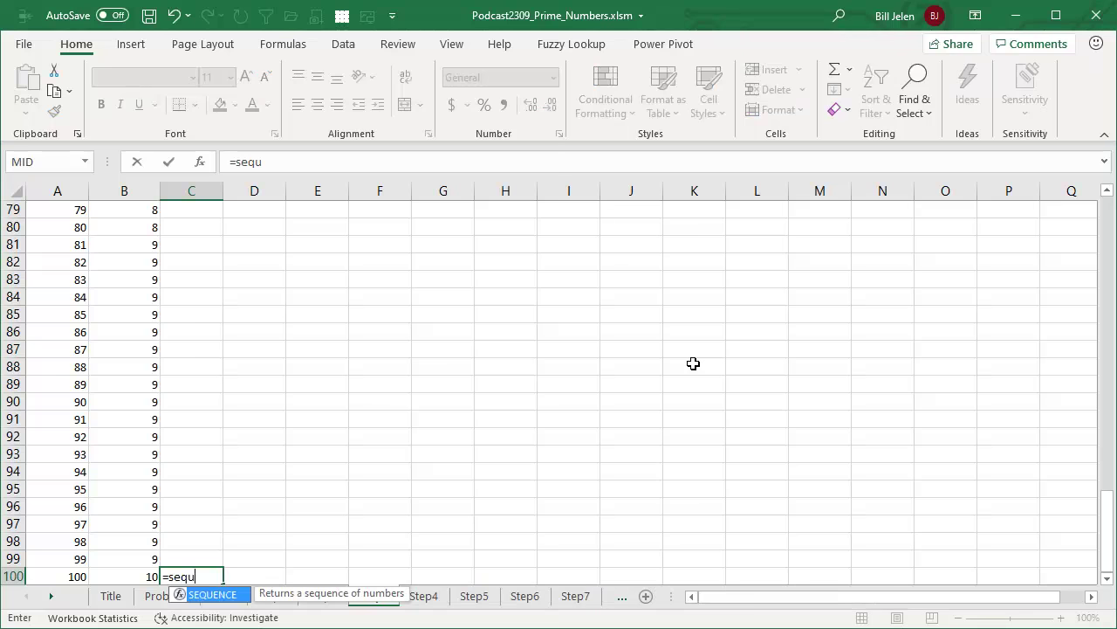
key(Tab)
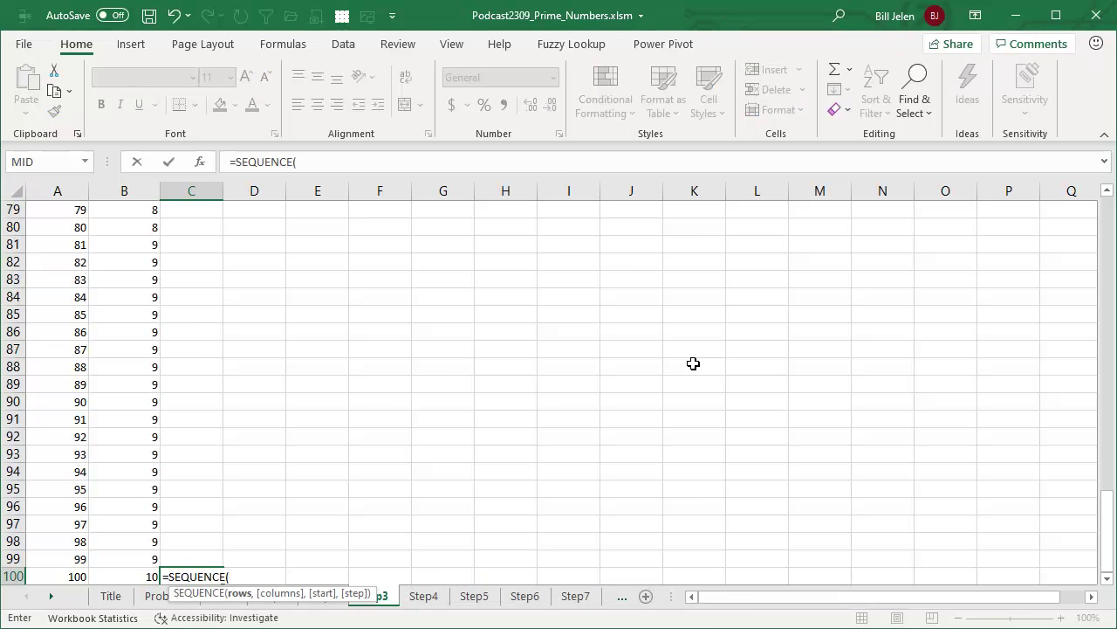
text(1,)
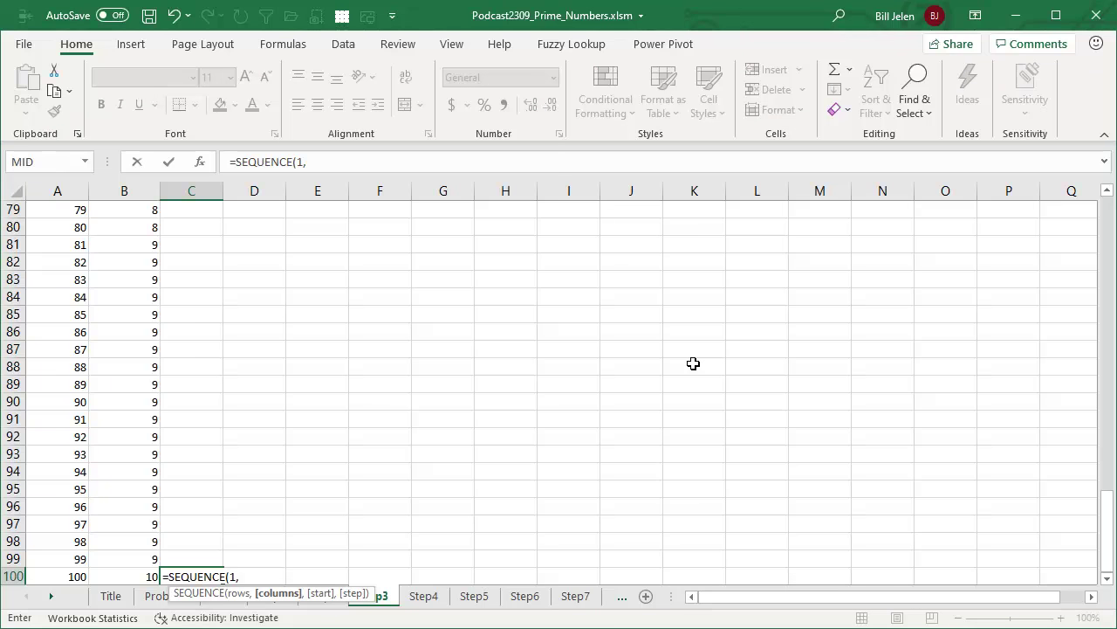
key(Left)
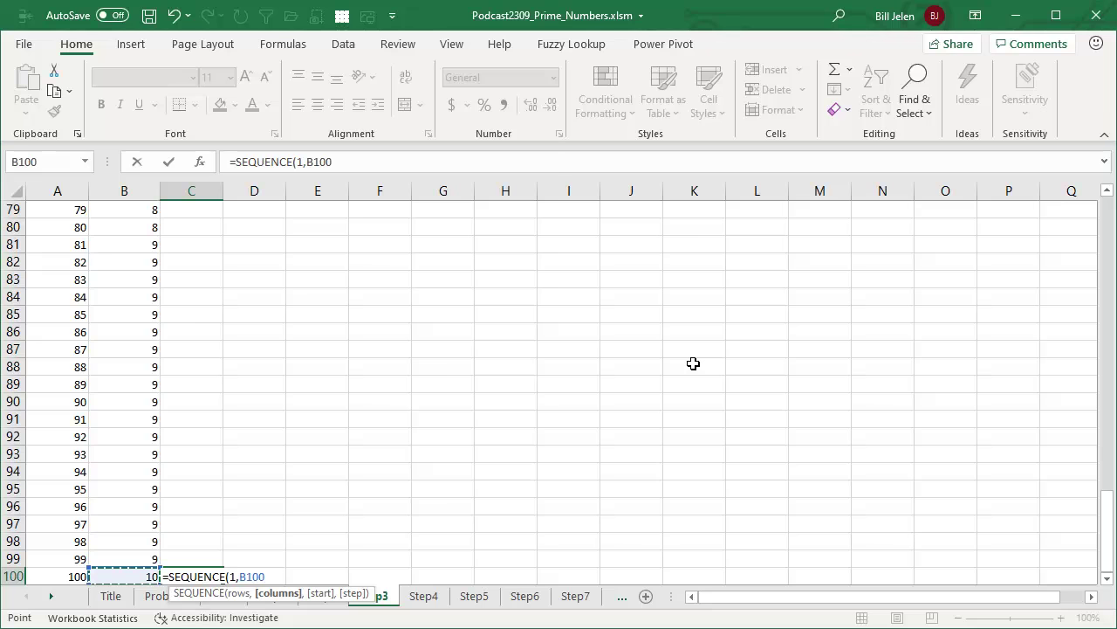
text(-1,2)
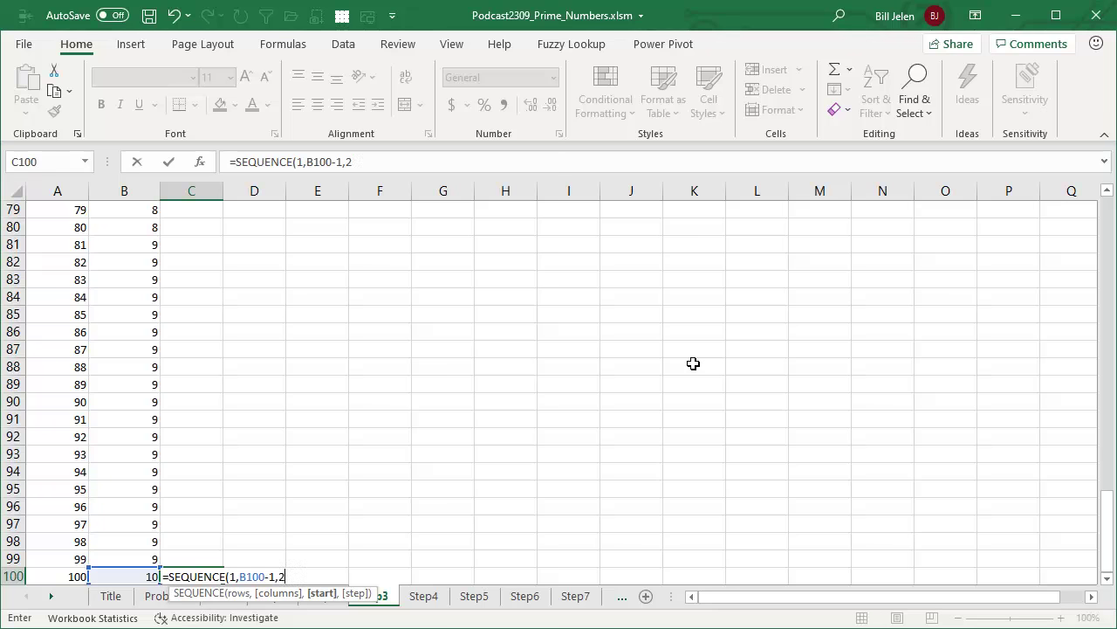
text())
key(Return)
key(Up)
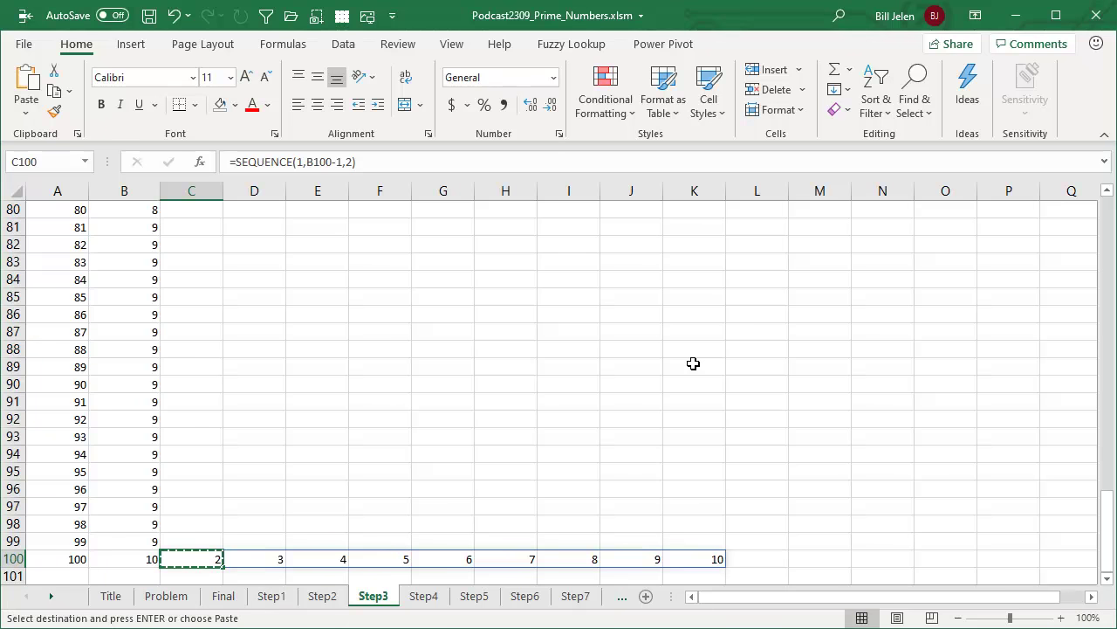
- Copy the SEQUENCE formula from C100 to the rest of column C, up to C2
key(ctrl+c)
key(ctrl+shift+Up)
key(shift+Down)
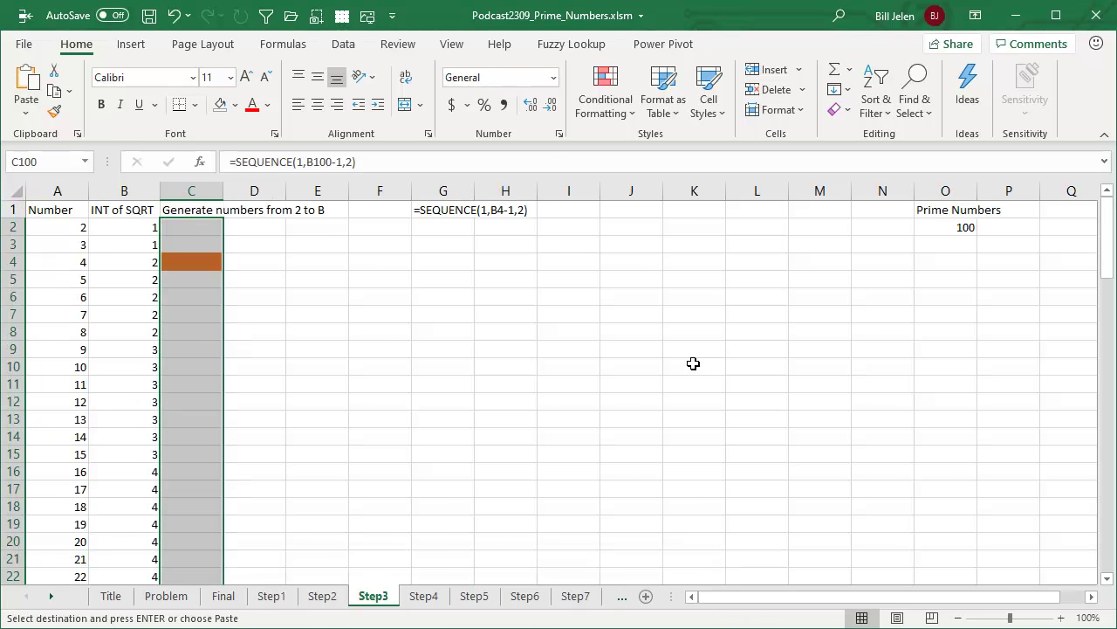
key(ctrl+v)
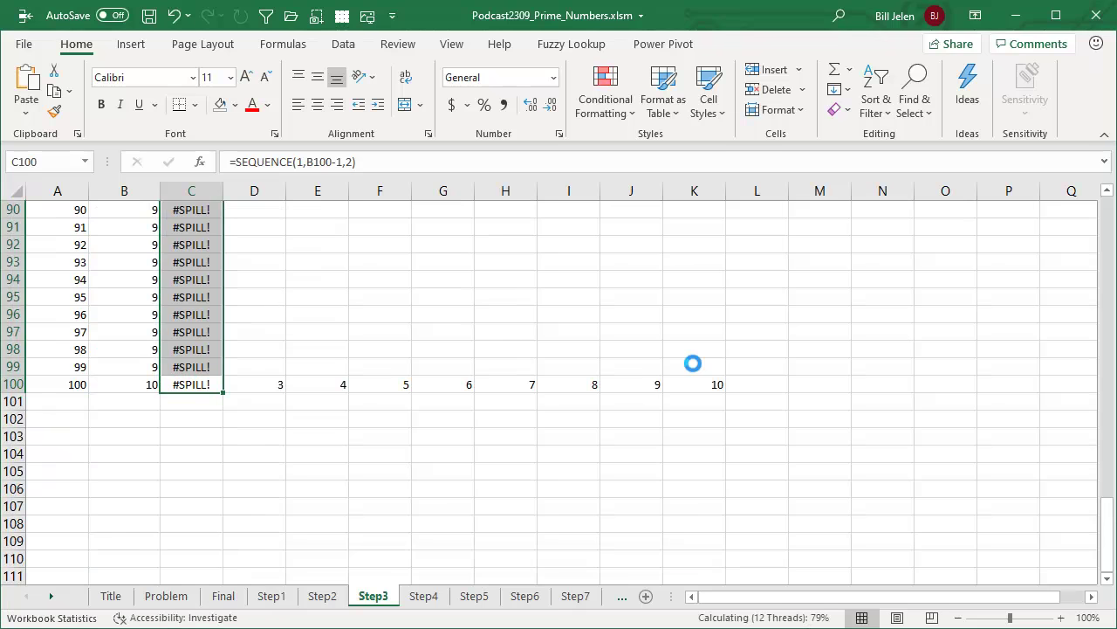
- Examine the divisor sequences generated row by row from column C, including the errors in the first rows
key(ctrl+Up)
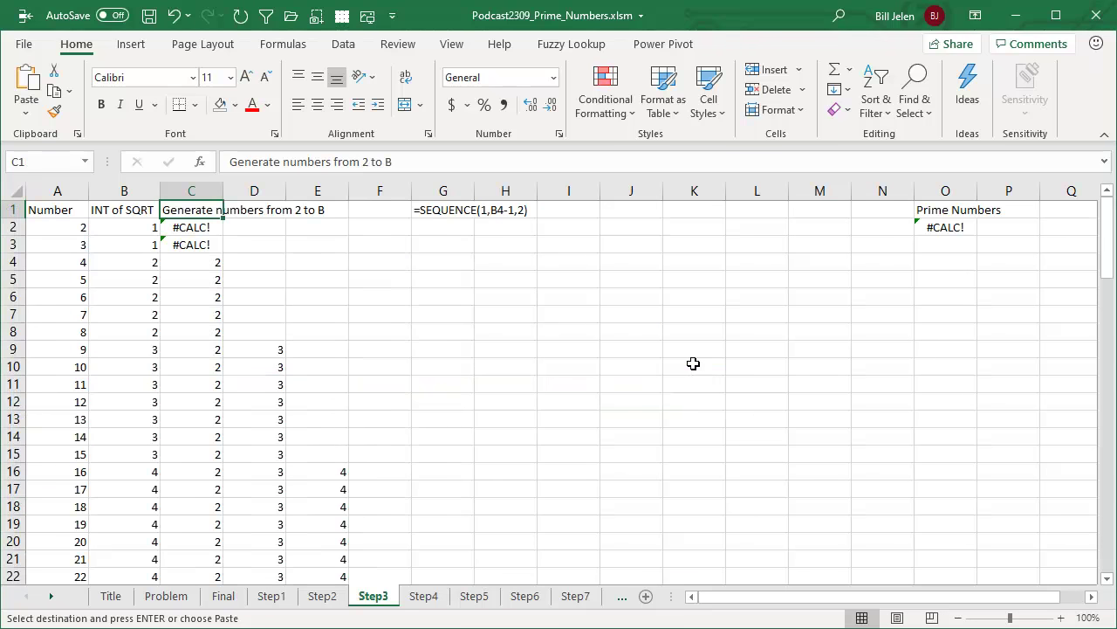
key(Down)
key(Down)
key(Down)
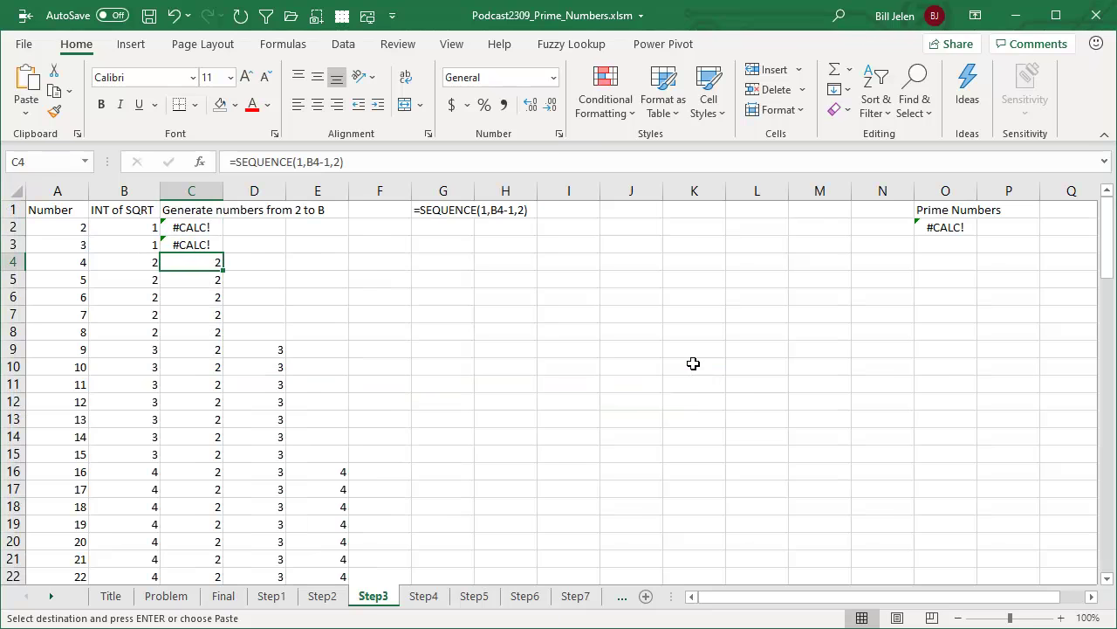
key(Down)
key(Down)
key(Down)
key(Down)
key(Down)
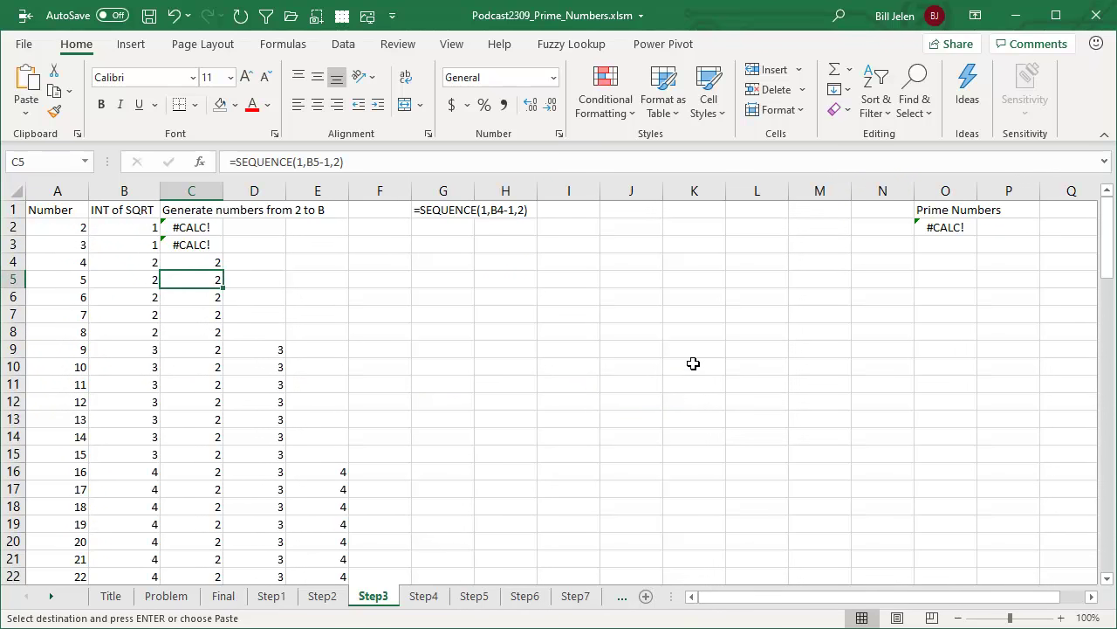
key(Down)
key(Down)
key(Down)
key(Down)
key(Down)
key(Down)
key(Down)
key(Down)
key(Down)
key(Down)
key(Down)
key(Down)
key(Down)
key(Down)
key(Down)
key(Down)
key(Down)
key(Down)
key(Down)
key(Down)
key(Down)
key(Down)
key(Down)
key(Down)
key(Down)
key(Down)
key(Down)
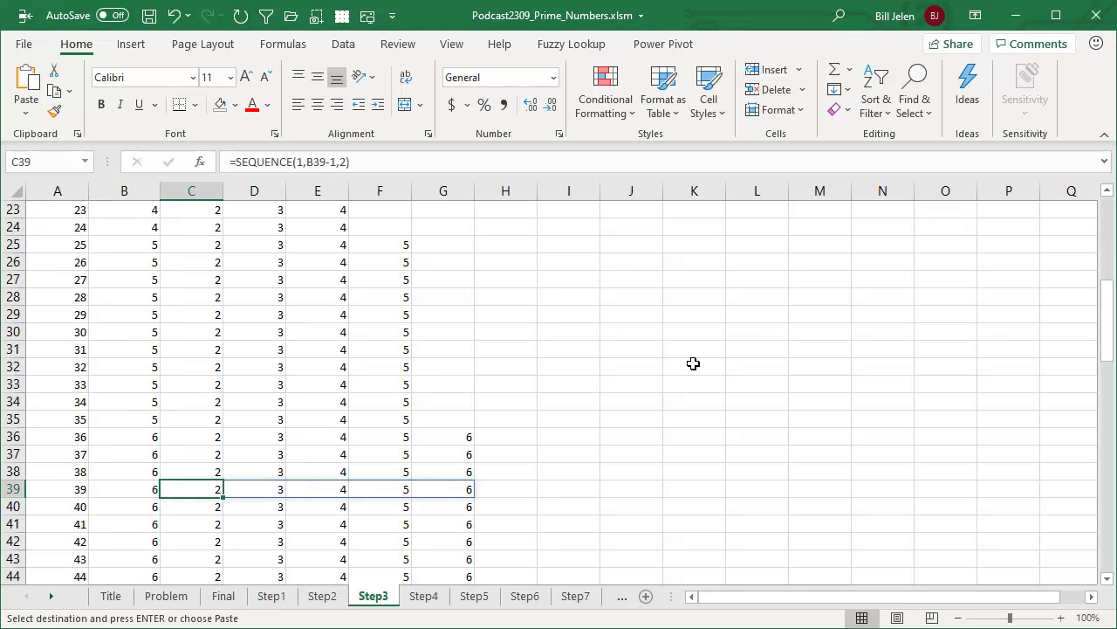
key(ctrl+Up)
key(Down)
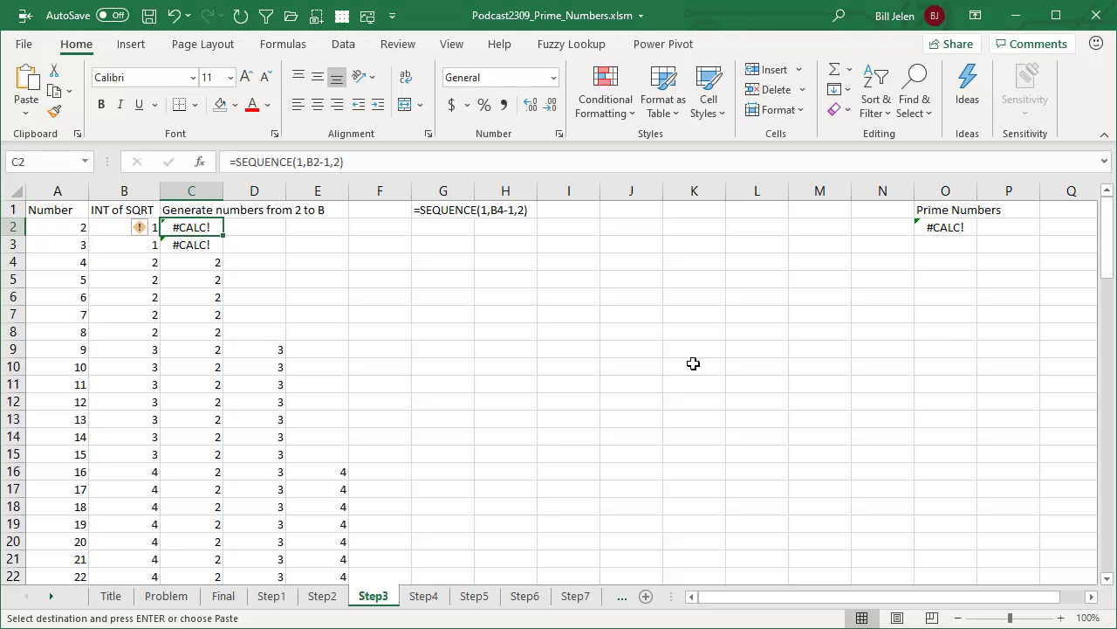
- On the Step4 sheet, change the C2 formula to =A2/SEQUENCE(1,B2-1,2) so the number is divided by each divisor
key(ctrl+Page_Down)
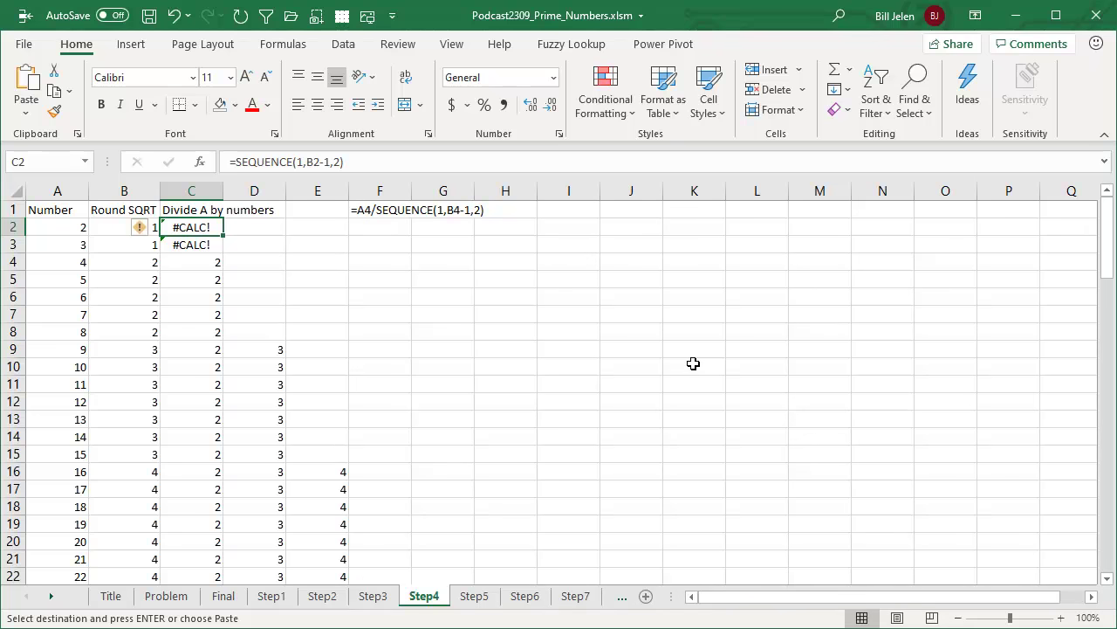
key(Down)
key(Down)
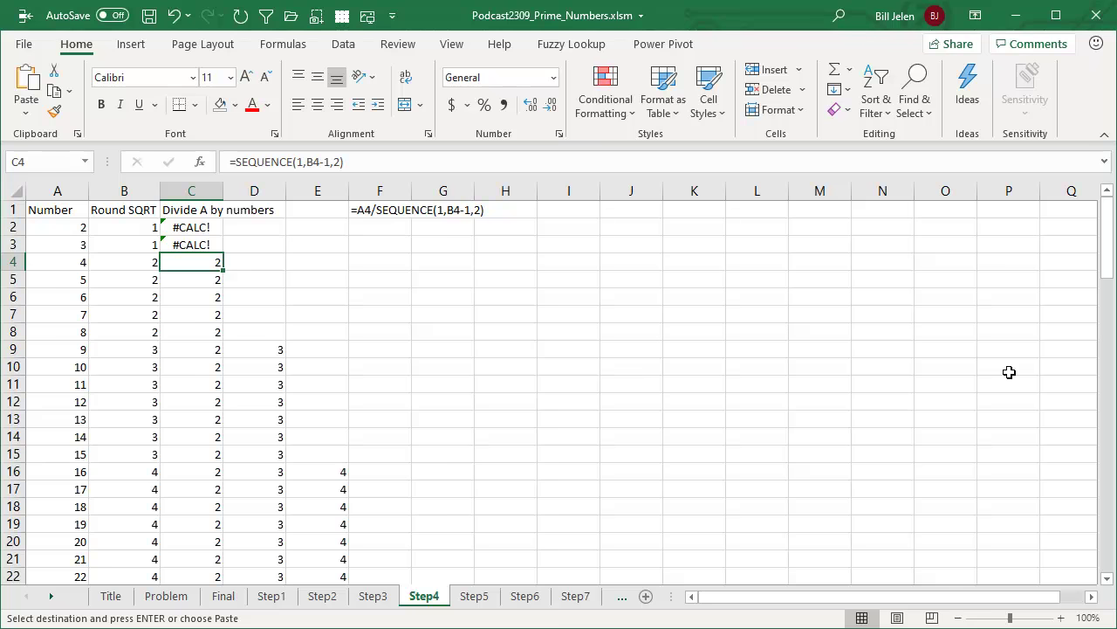
key(Up)
key(Up)
key(F2)
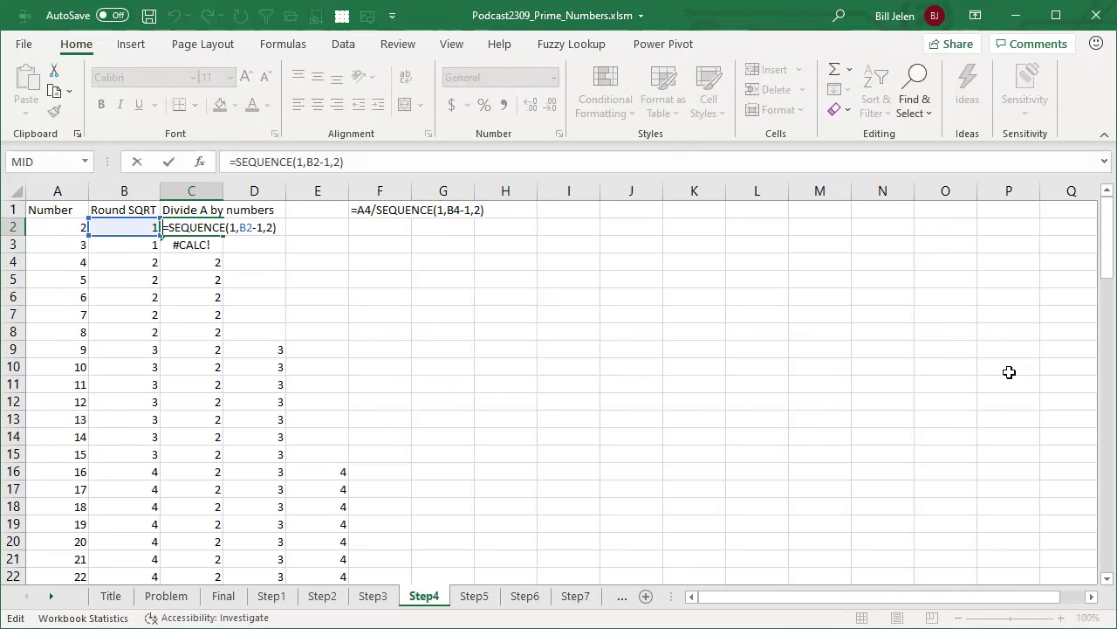
text(A2)
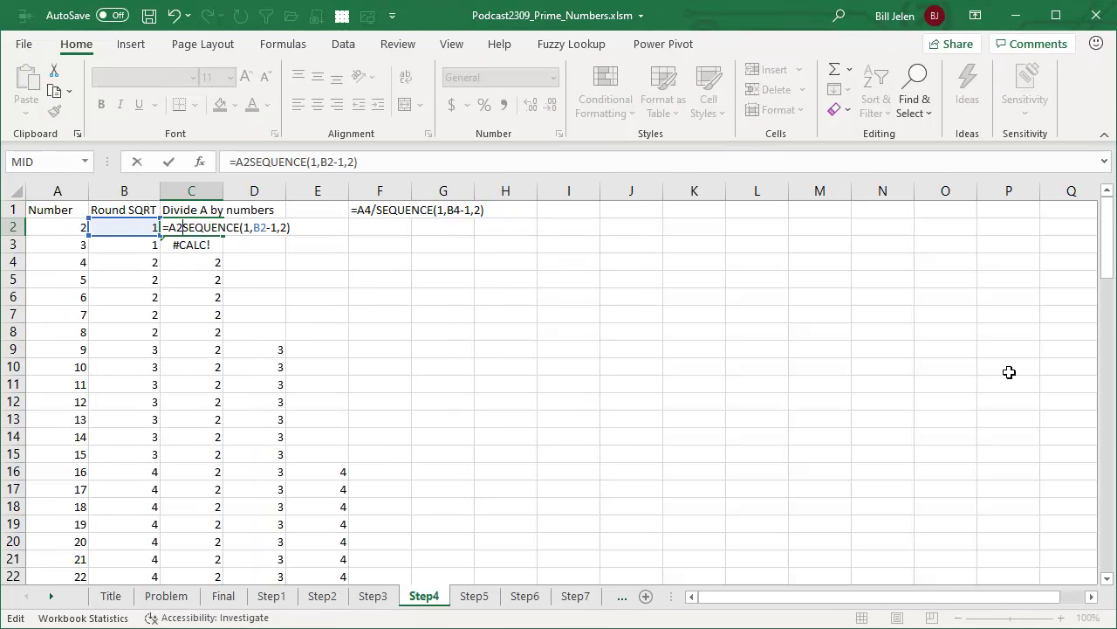
text(/)
key(ctrl+Return)
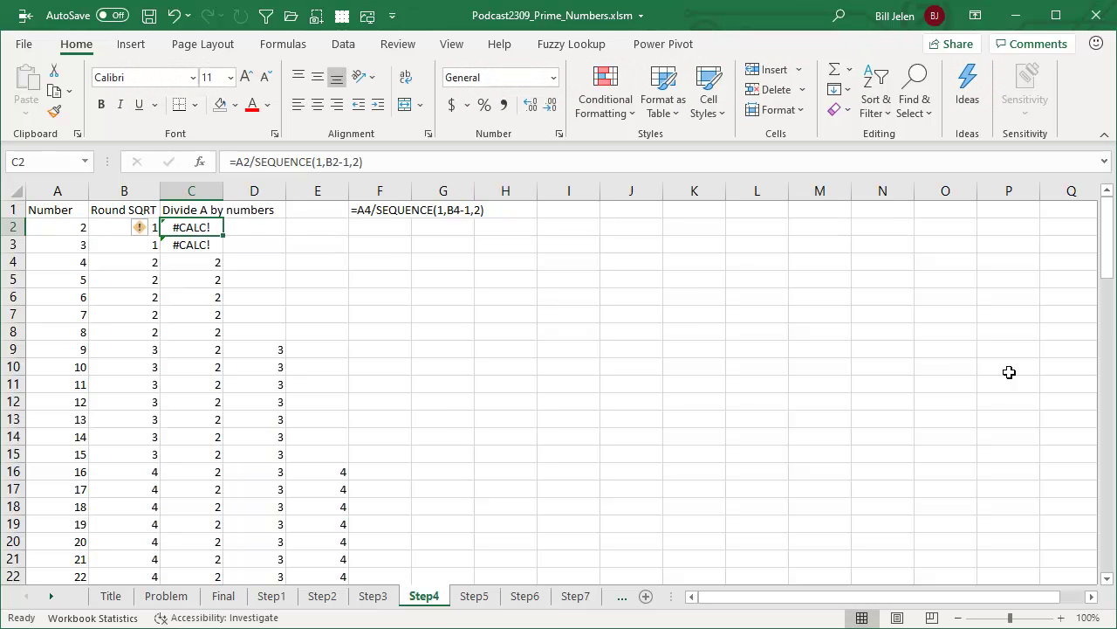
- Fill the C2 division formula down column C to the last number and review the quotients
double_click(223, 235)
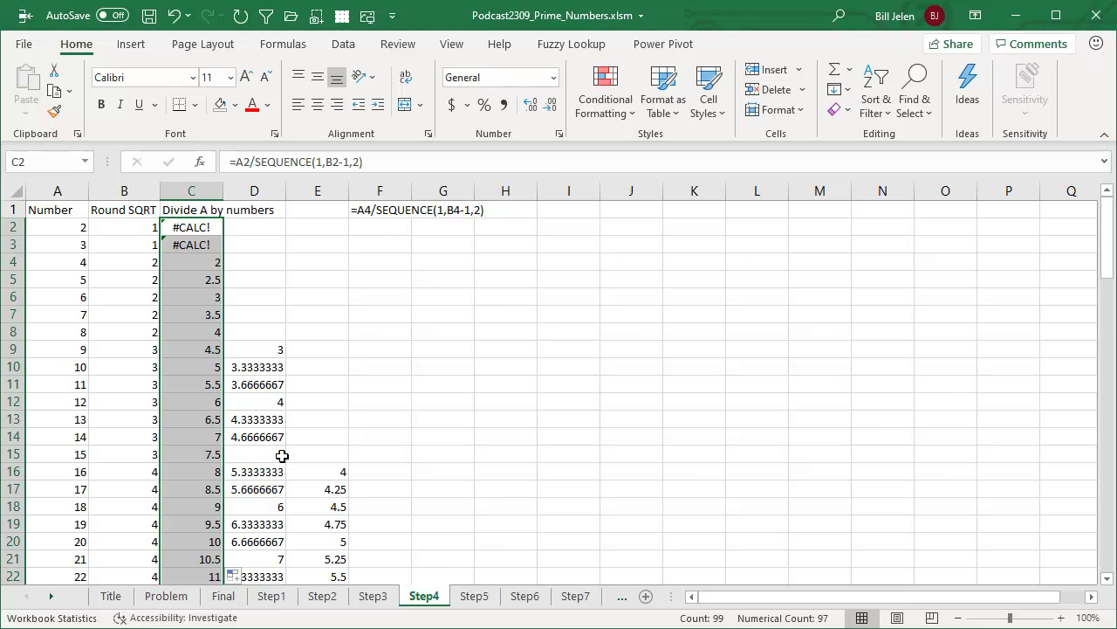
scroll(335, 449, down, 1)
scroll(335, 448, down, 8)
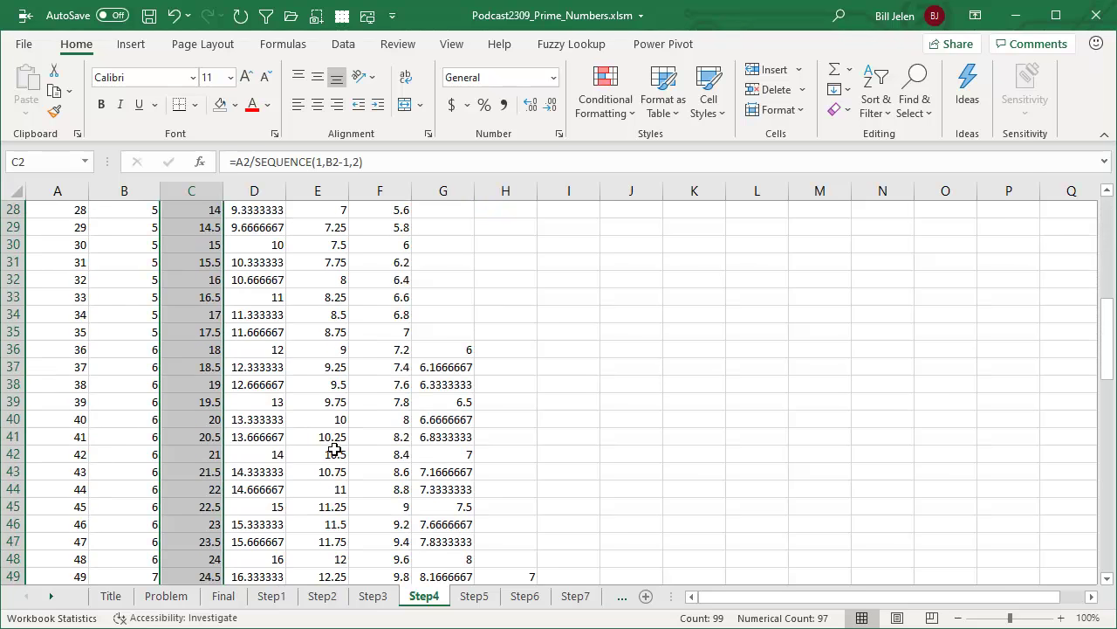
scroll(335, 449, down, 10)
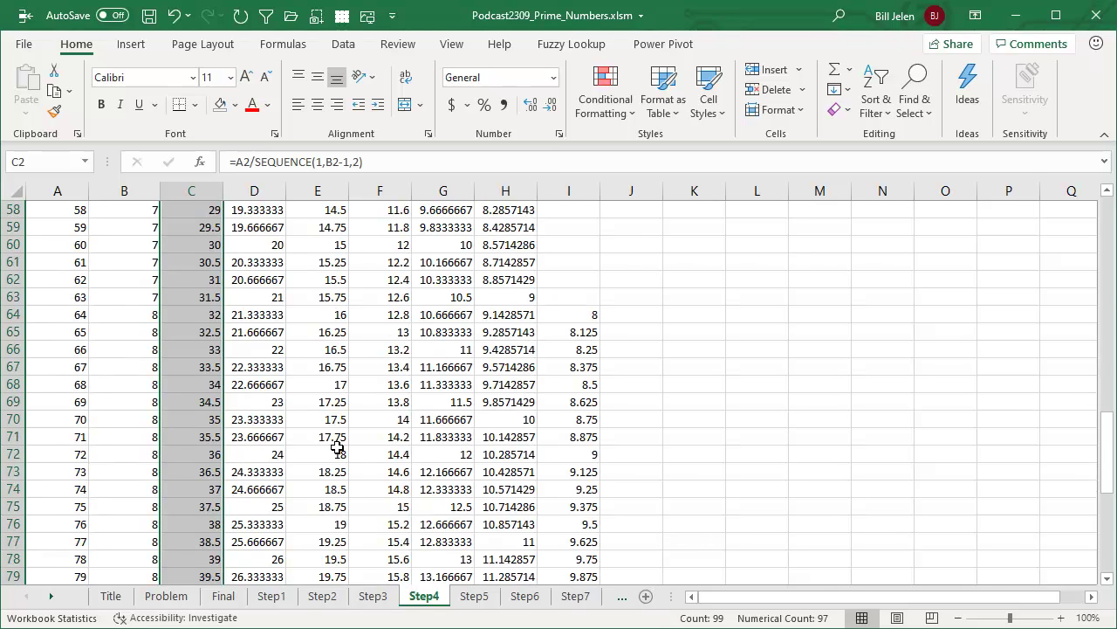
- On the Step5 sheet, examine the MOD formula in C2 and the remainders for all numbers through 100
click(474, 596)
scroll(447, 488, up, 20)
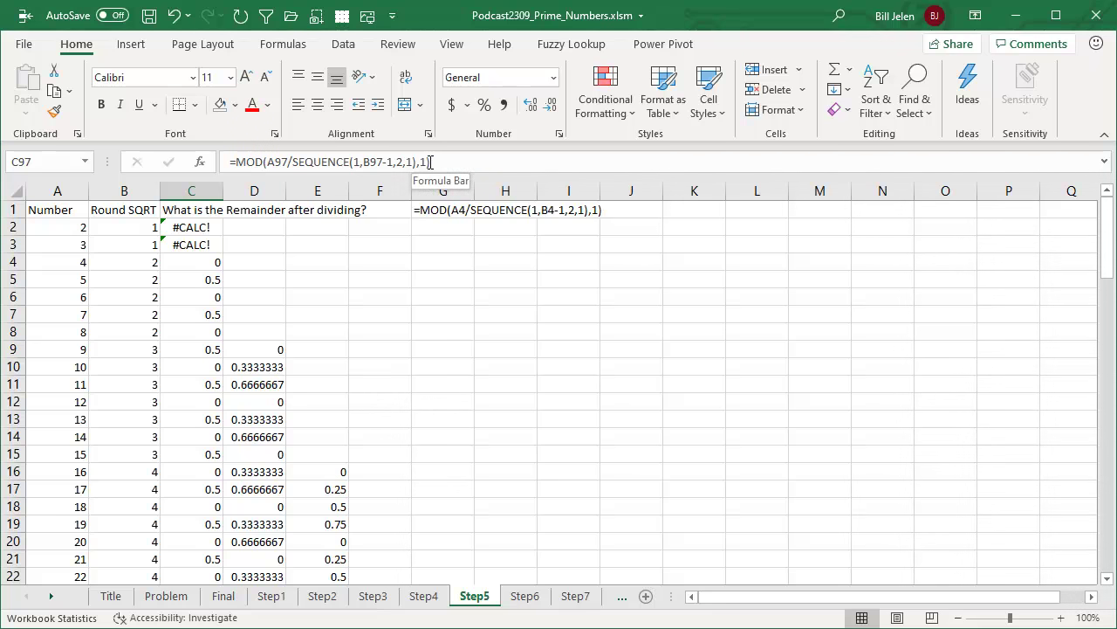
click(199, 227)
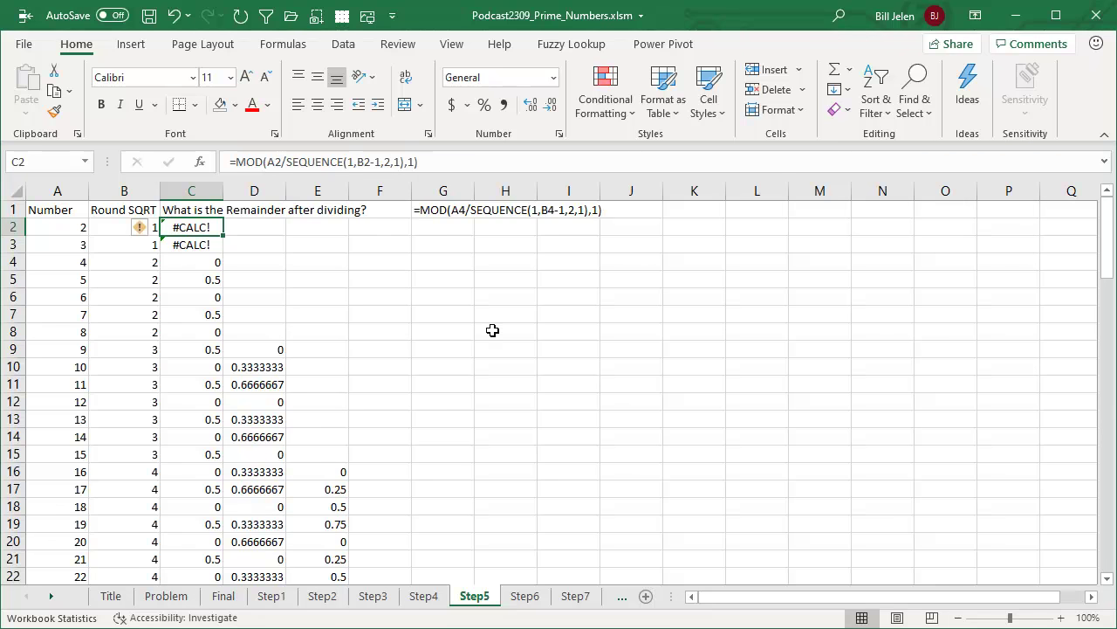
click(359, 442)
scroll(407, 439, down, 9)
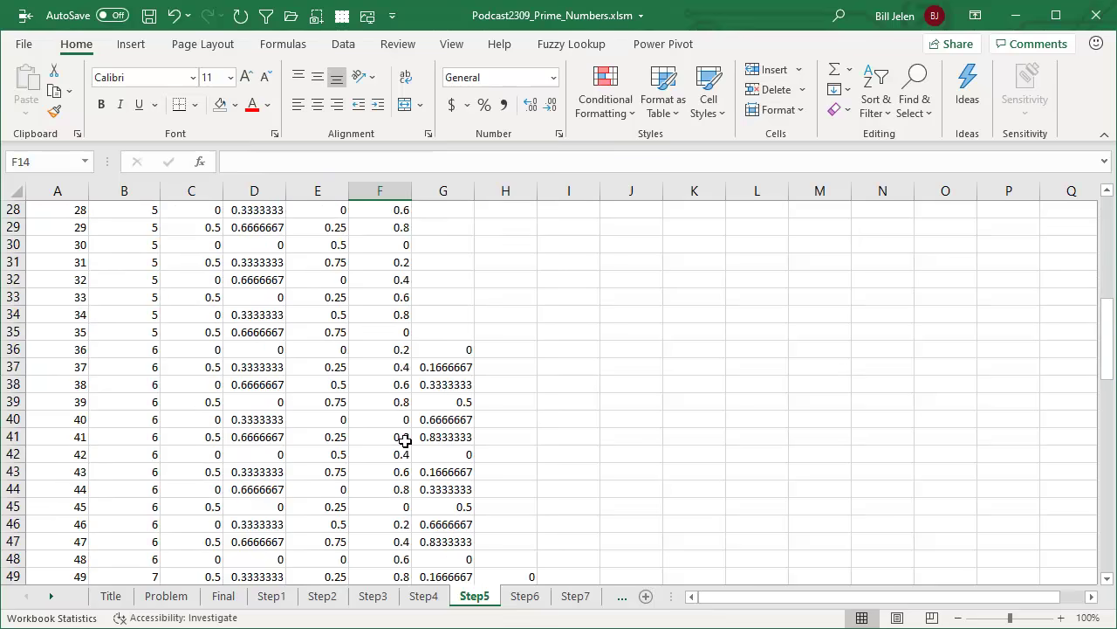
scroll(405, 440, down, 14)
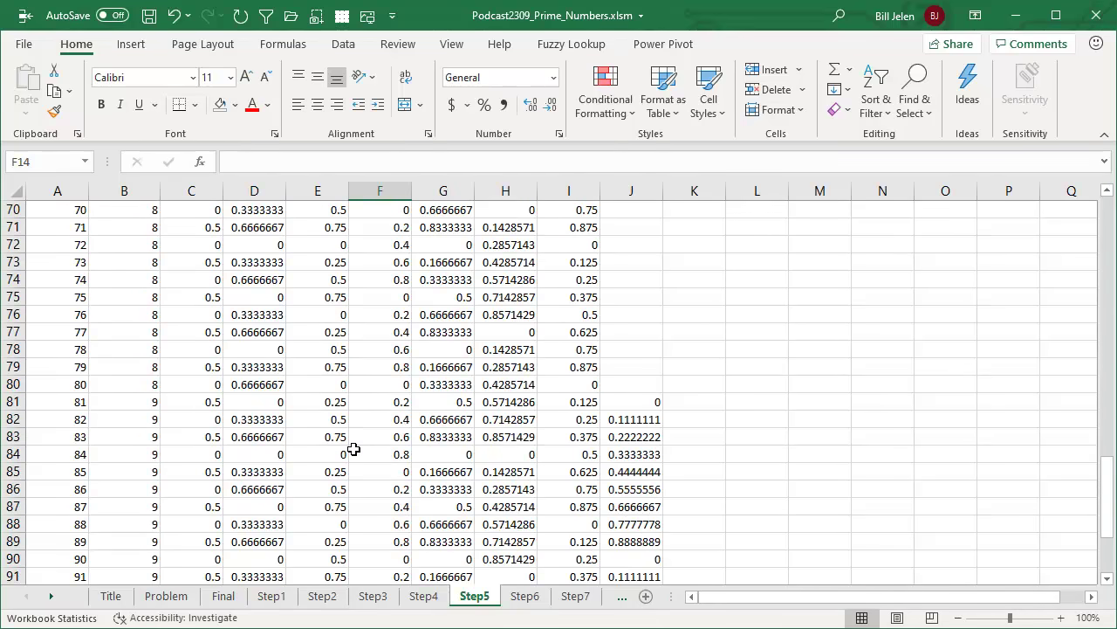
scroll(301, 449, down, 9)
scroll(301, 449, up, 4)
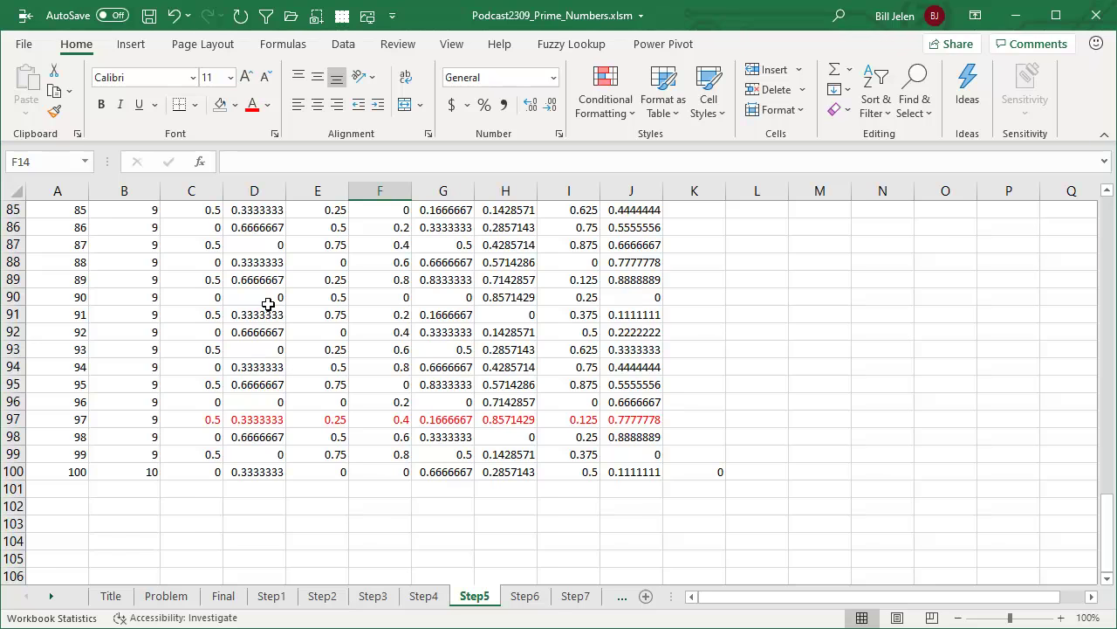
scroll(539, 418, up, 11)
scroll(507, 426, up, 17)
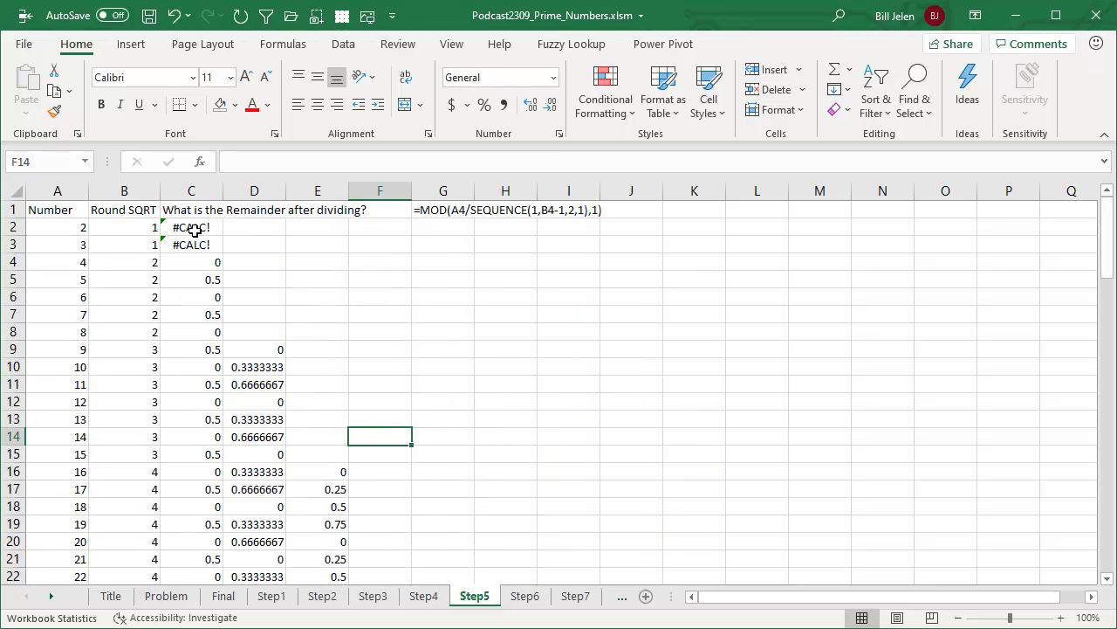
click(202, 229)
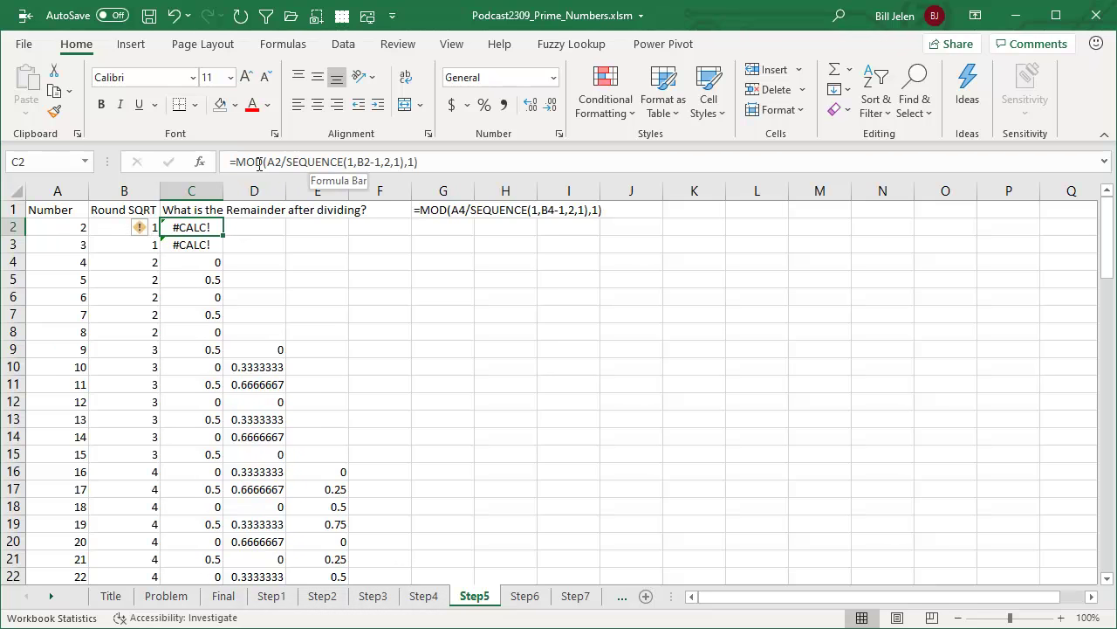
- Examine the smallest-remainder MIN formula and its results on the Step6 sheet, and the IFERROR version on the Step7 sheet
click(526, 596)
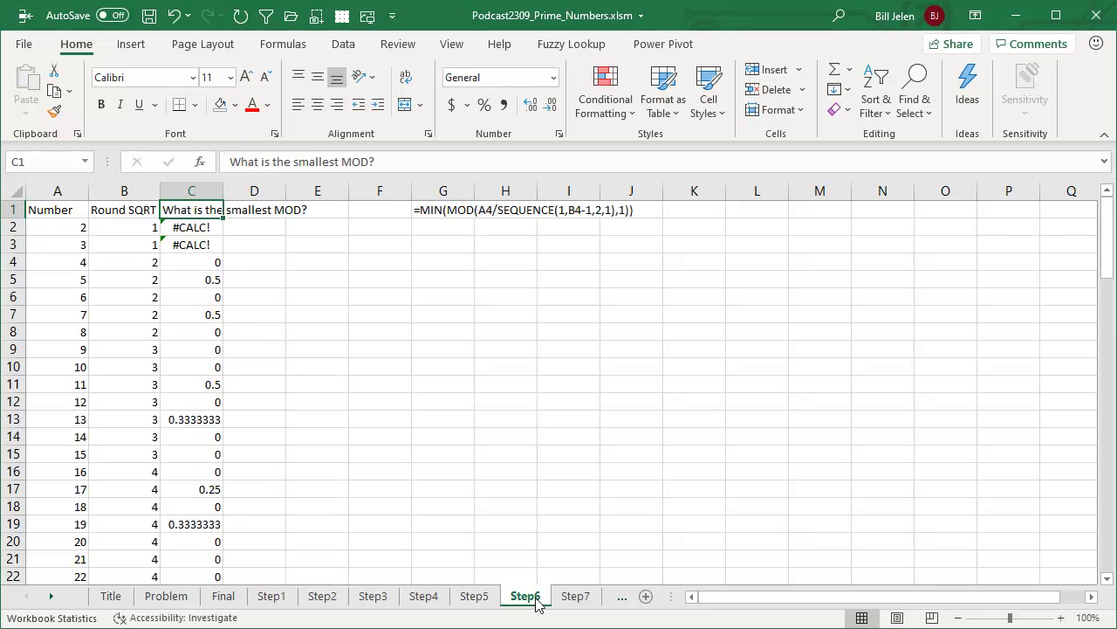
click(199, 229)
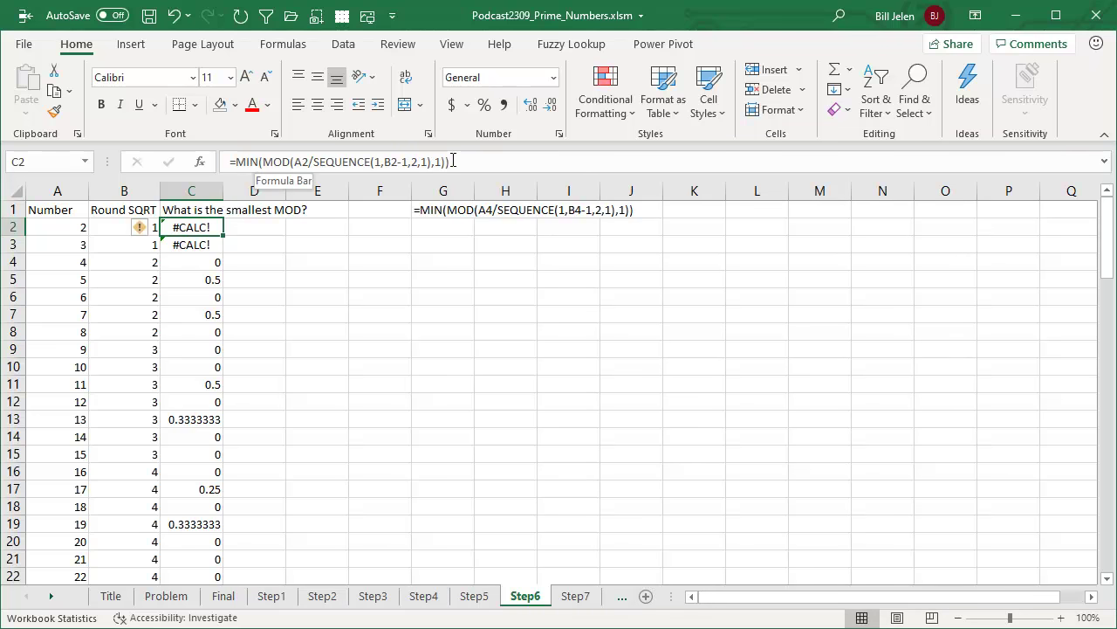
scroll(292, 414, down, 9)
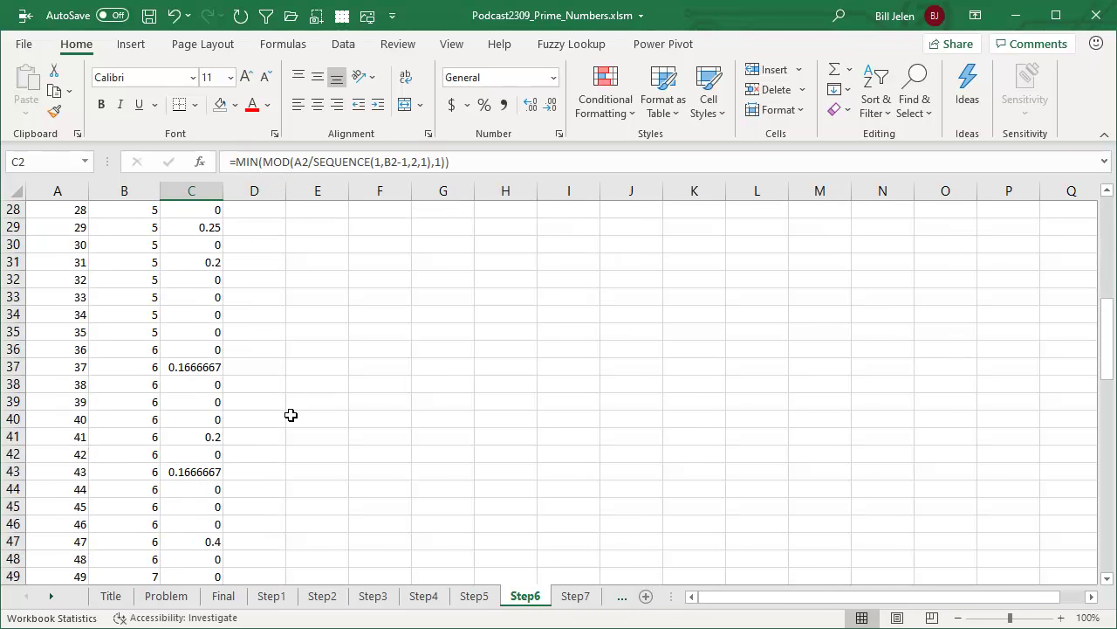
click(212, 405)
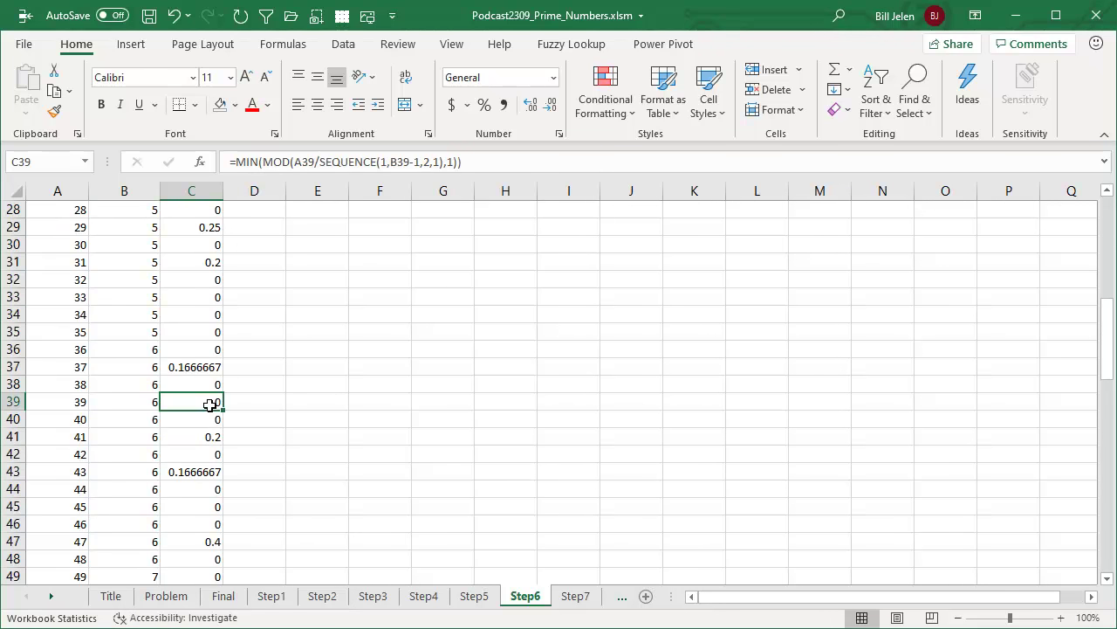
key(ctrl+Down)
key(Up)
key(Up)
key(Up)
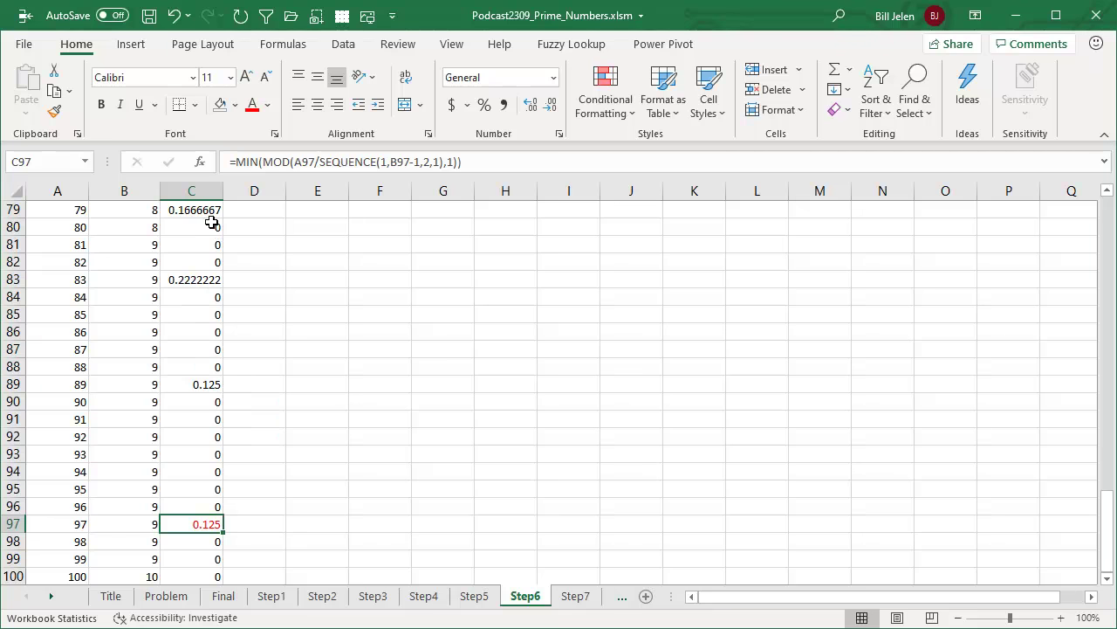
key(ctrl+Up)
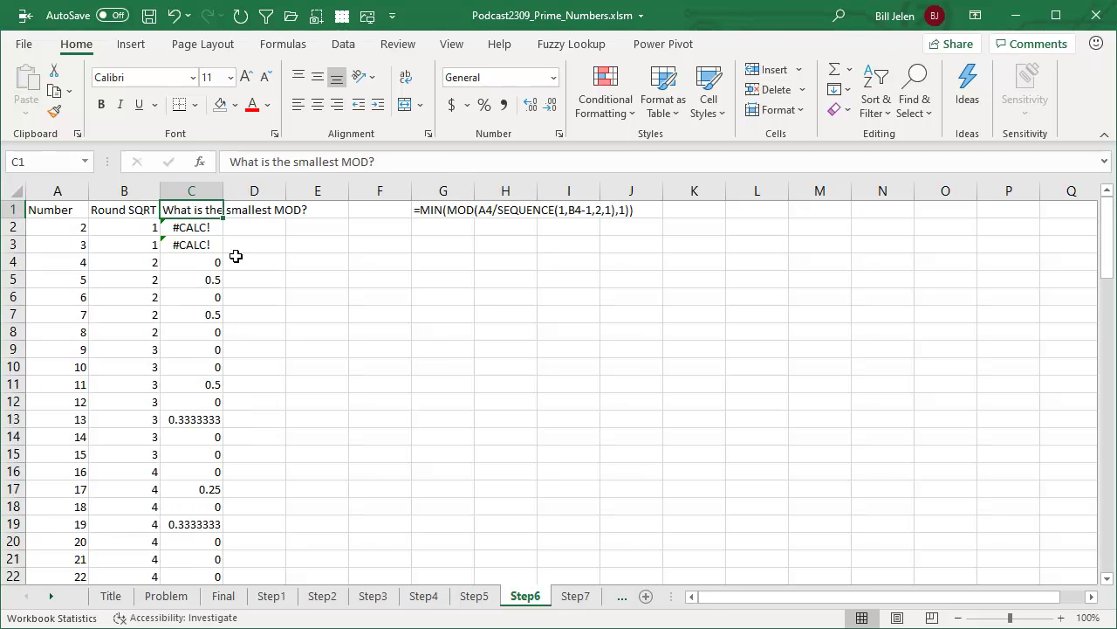
key(ctrl+Page_Down)
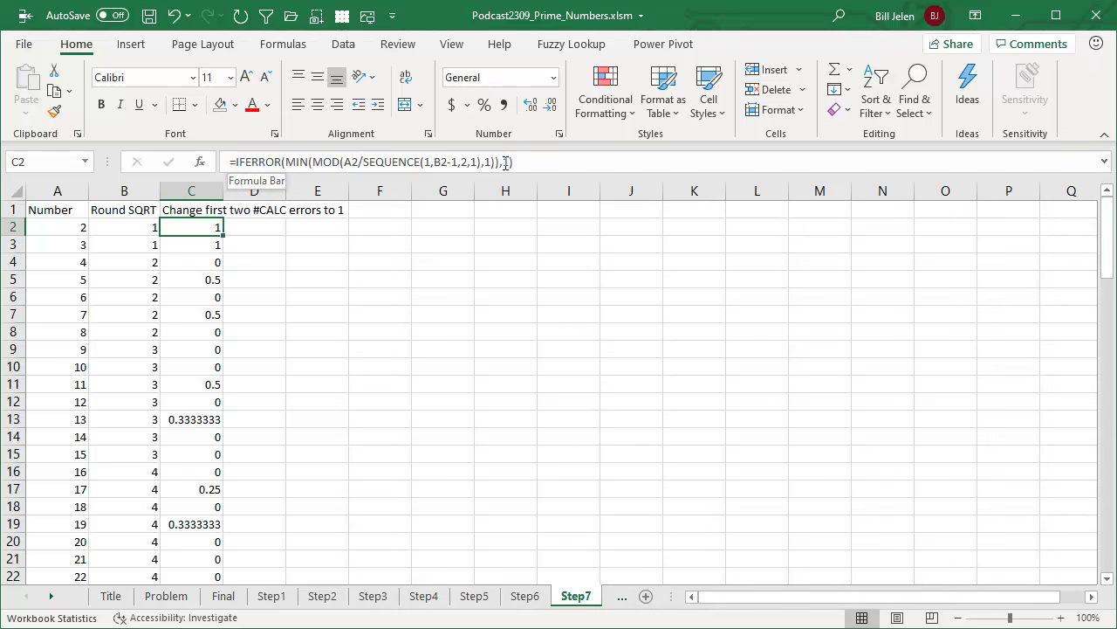
- On the Step8 sheet, copy the INT(SQRT(A2#)) expression from the B2 formula without its equals sign
key(ctrl+Page_Down)
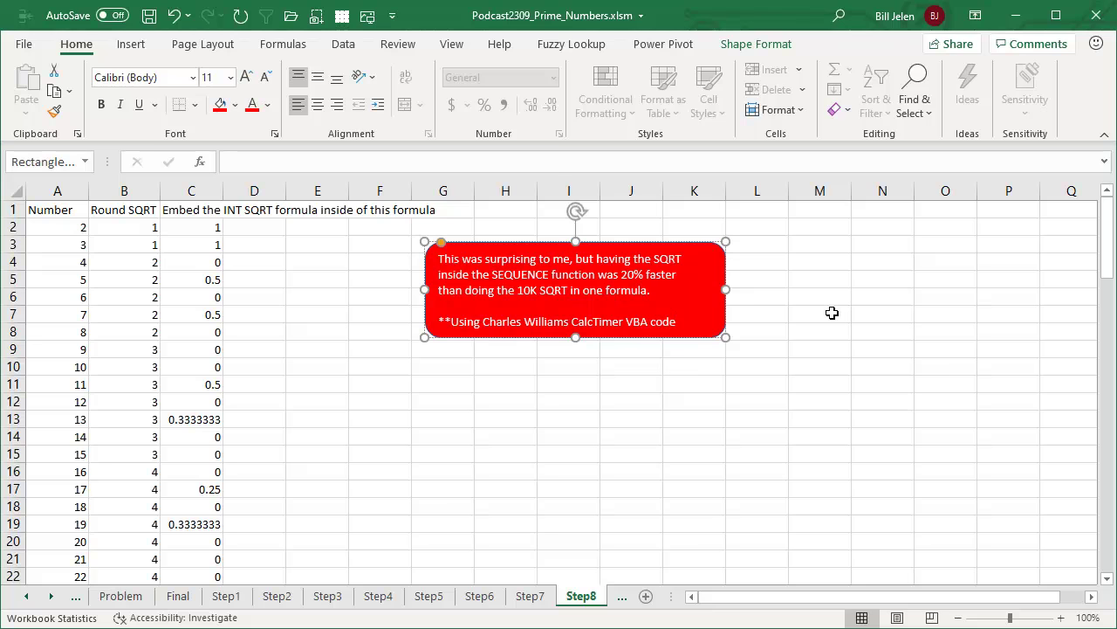
click(137, 229)
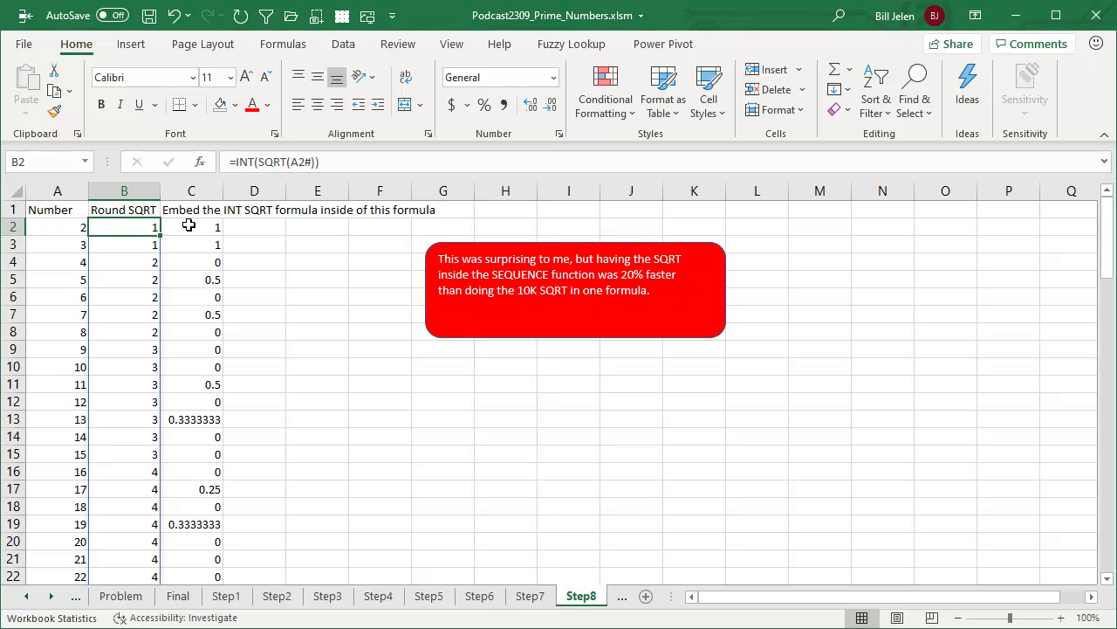
key(F2)
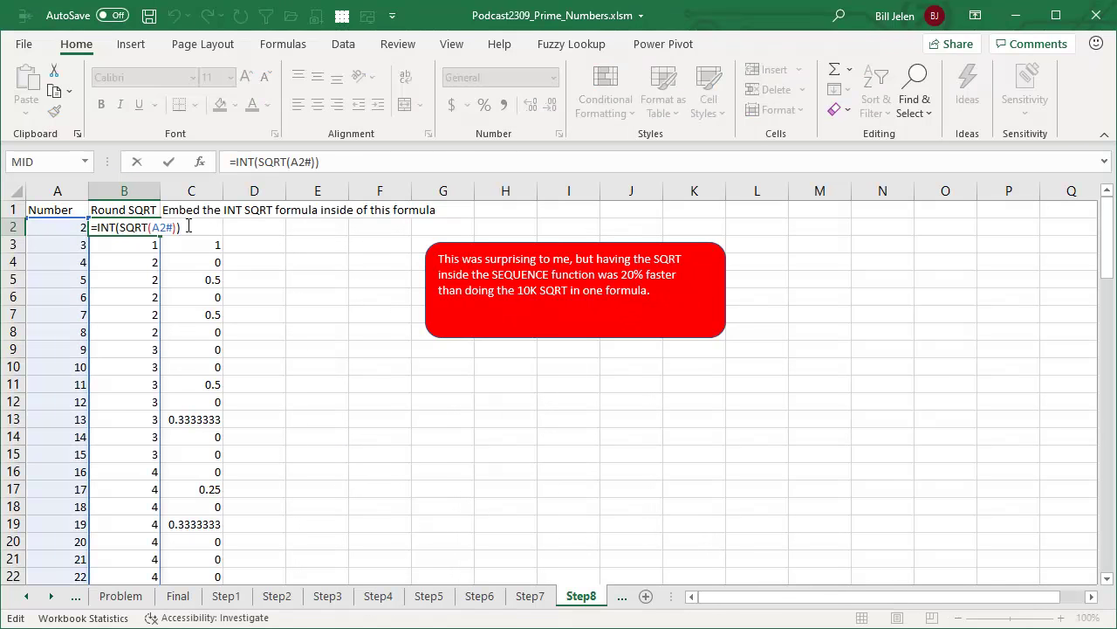
key(shift+Home)
key(shift+Right)
key(ctrl+c)
key(Escape)
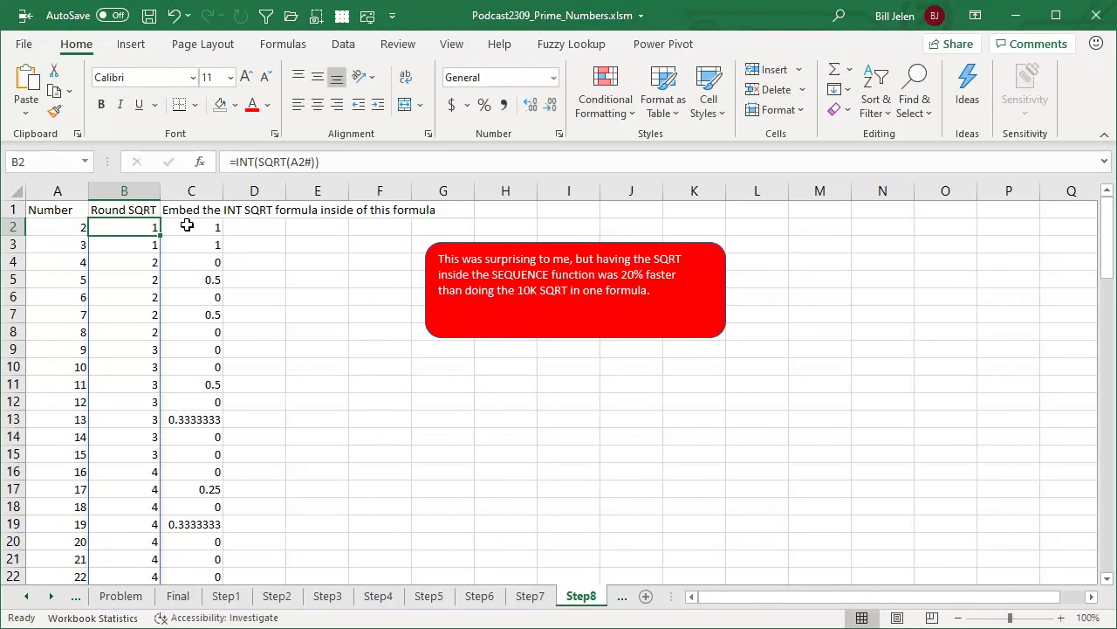
- In the C2 formula, replace the B2 reference with INT(SQRT(A2)) inside SEQUENCE, giving =IFERROR(MIN(MOD(A2/SEQUENCE(1,INT(SQRT(A2))-1,2,1),1)),1)
click(187, 226)
key(F2)
key(Left)
key(Left)
key(Left)
key(Left)
key(Left)
key(Left)
key(Left)
key(Left)
key(Left)
key(Left)
key(Left)
key(Left)
key(Delete)
key(Delete)
text(INT(SQRT(A2#)))
key(Left)
key(BackSpace)
key(ctrl+Return)
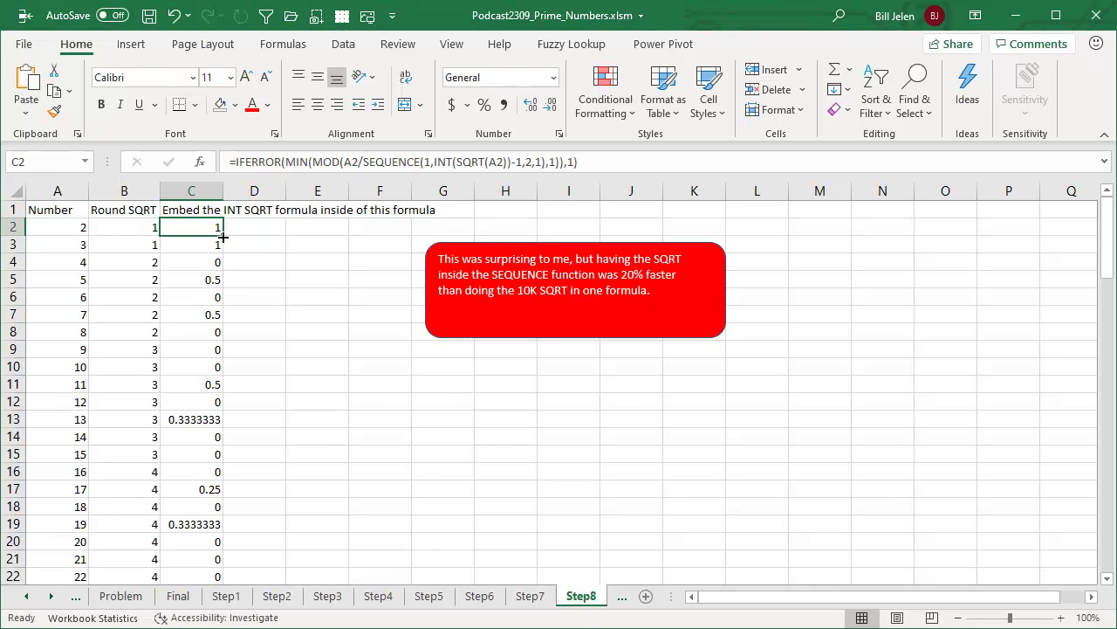
- Fill the C2 formula down column C, and delete the Round SQRT column from the sheet
double_click(224, 236)
click(137, 190)
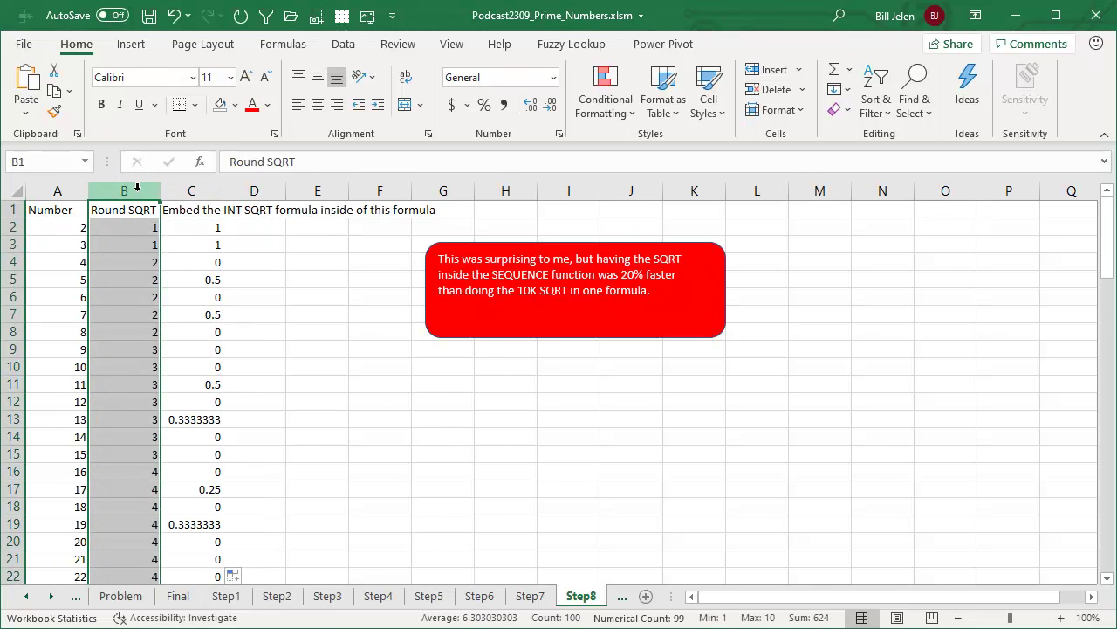
right_click(138, 192)
click(188, 359)
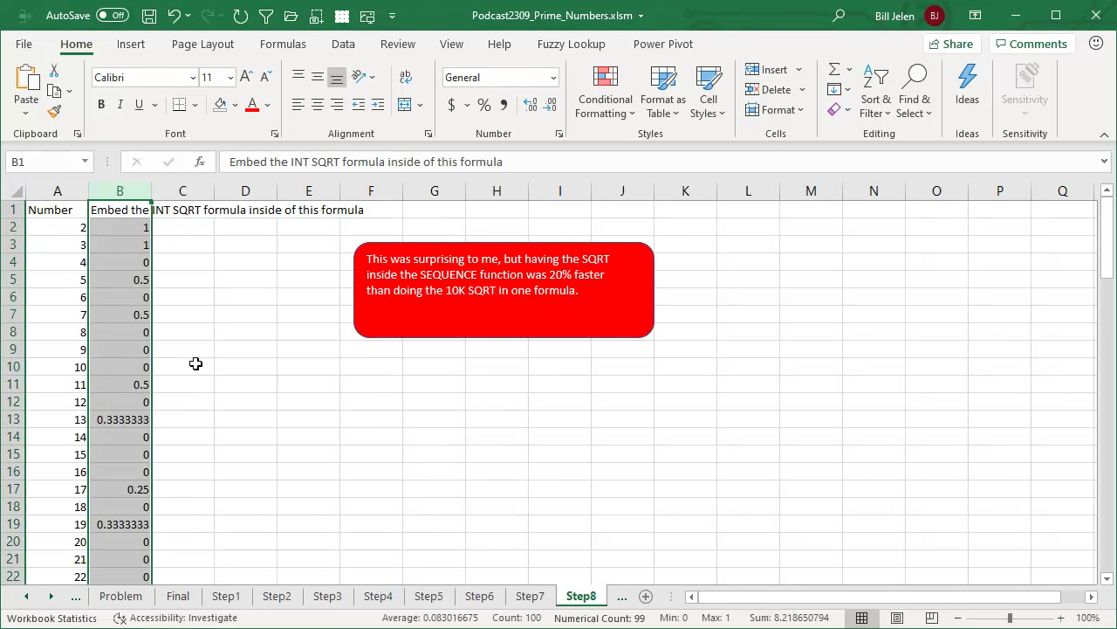
click(137, 229)
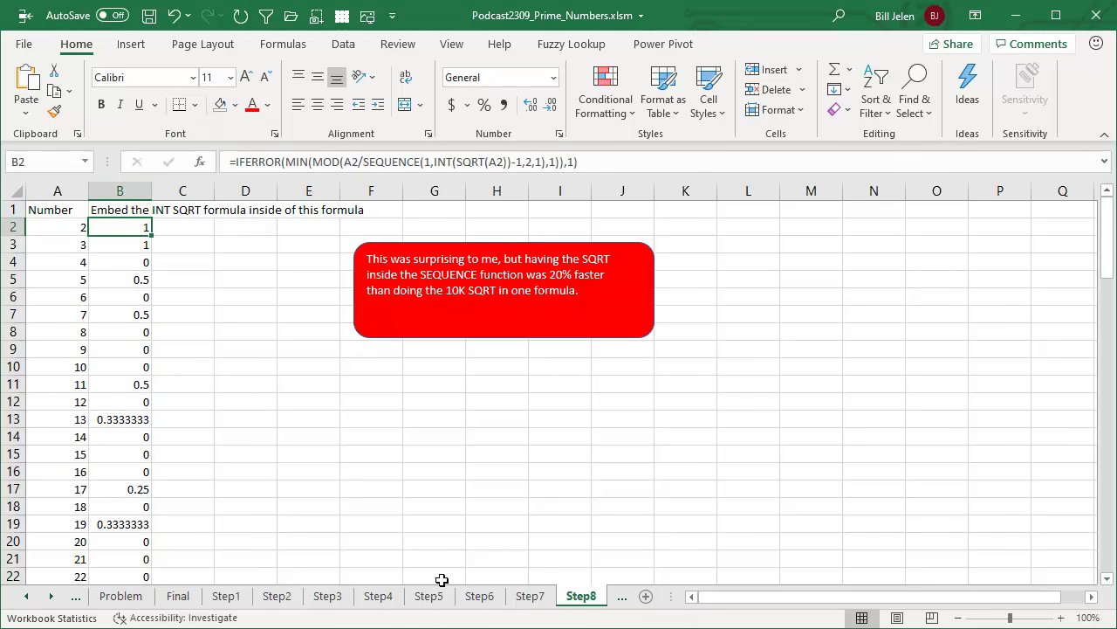
- On the Step9 sheet, enter =FILTER(A2#,B2:B10001>0) in E3 to list only the prime numbers
click(50, 596)
click(49, 596)
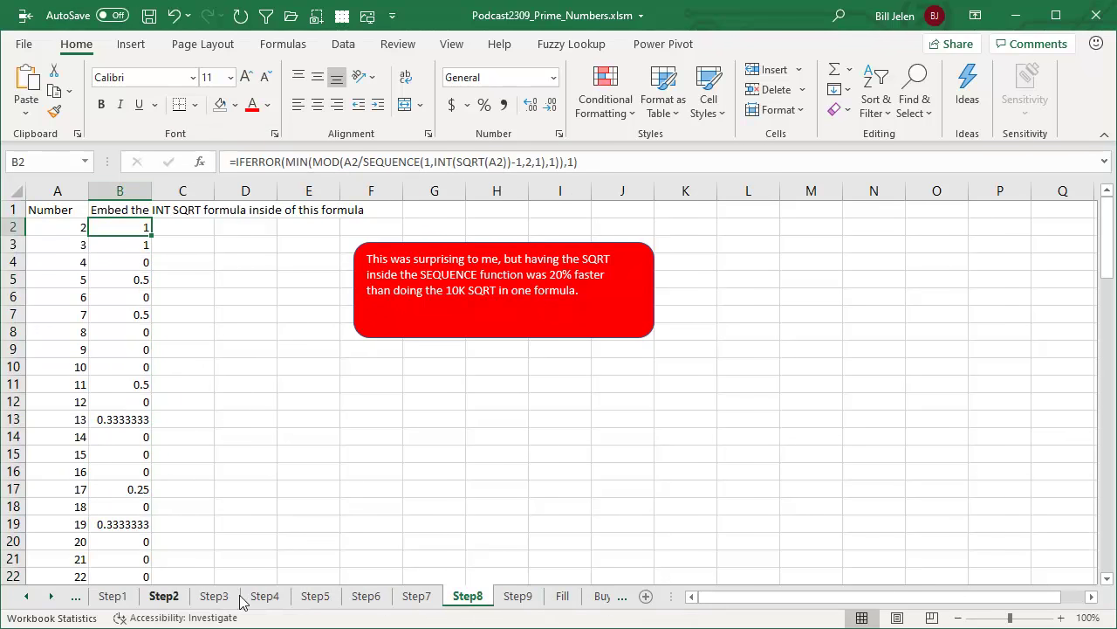
click(512, 601)
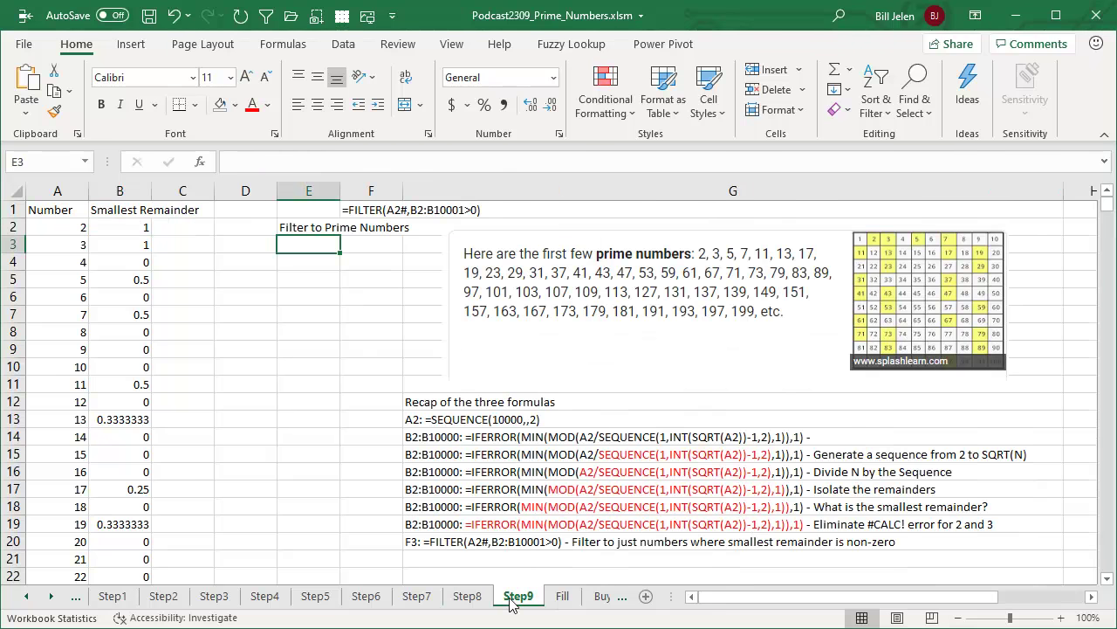
text(=FILTER(A2)
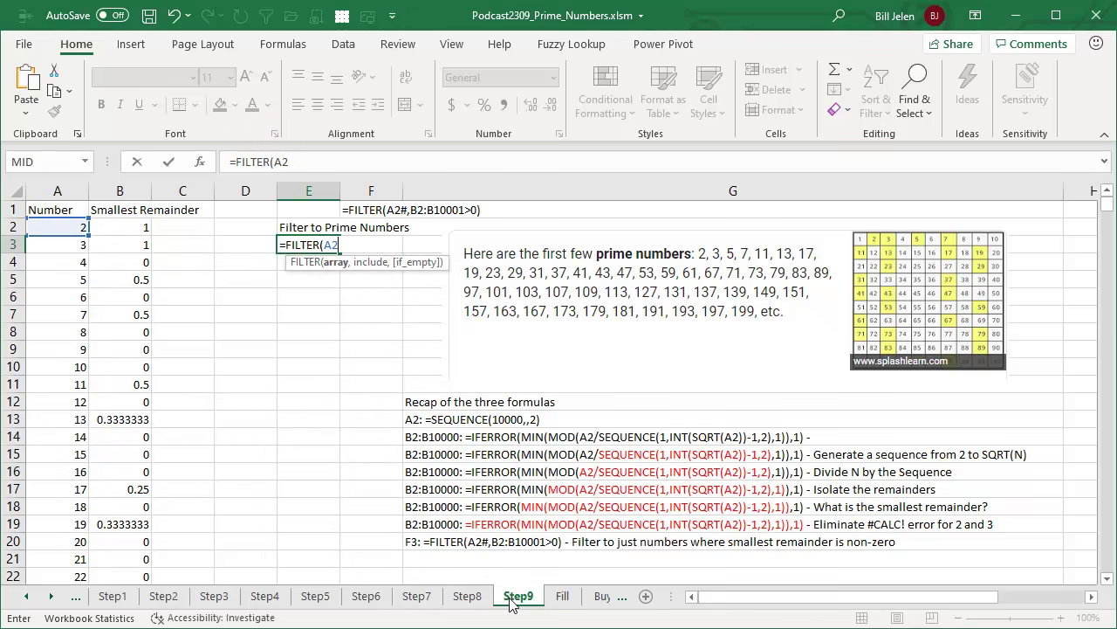
text(#,)
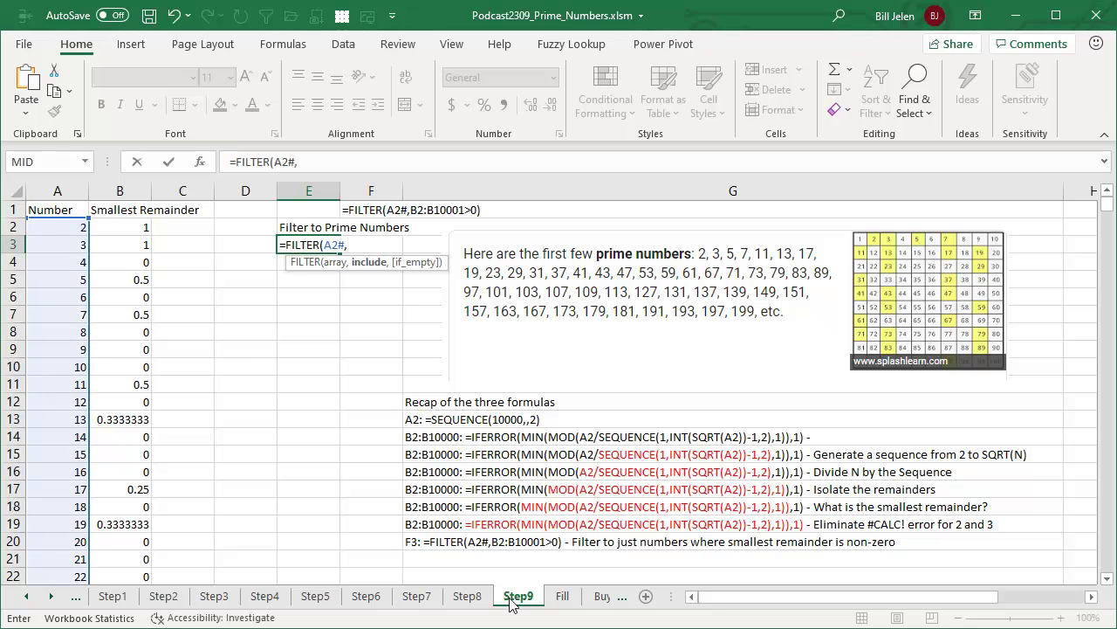
text(B2:B10001)
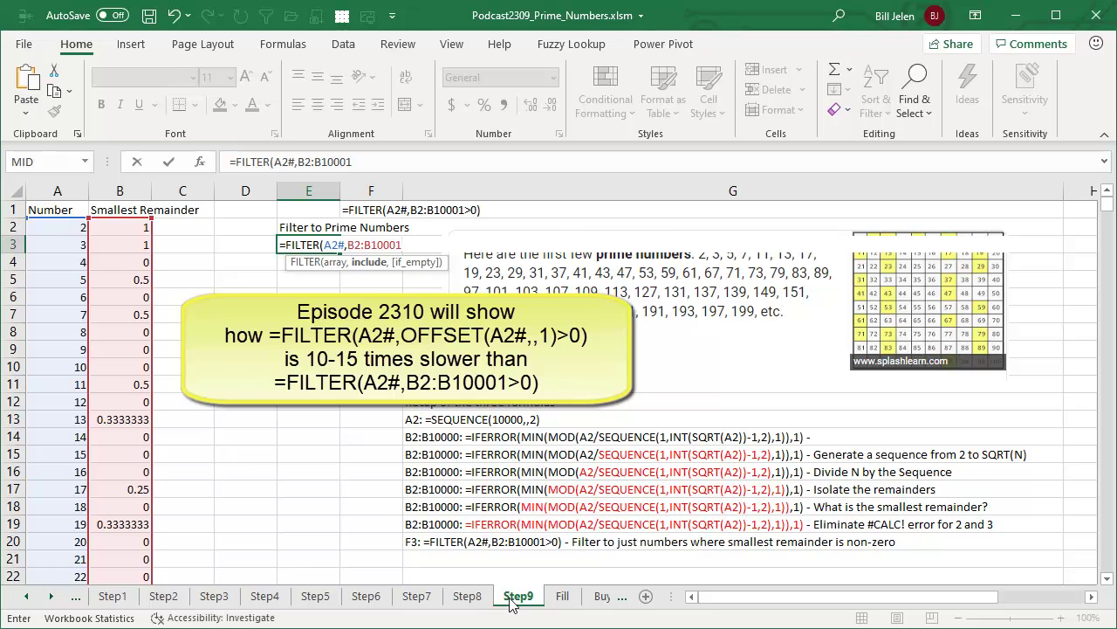
text(>)
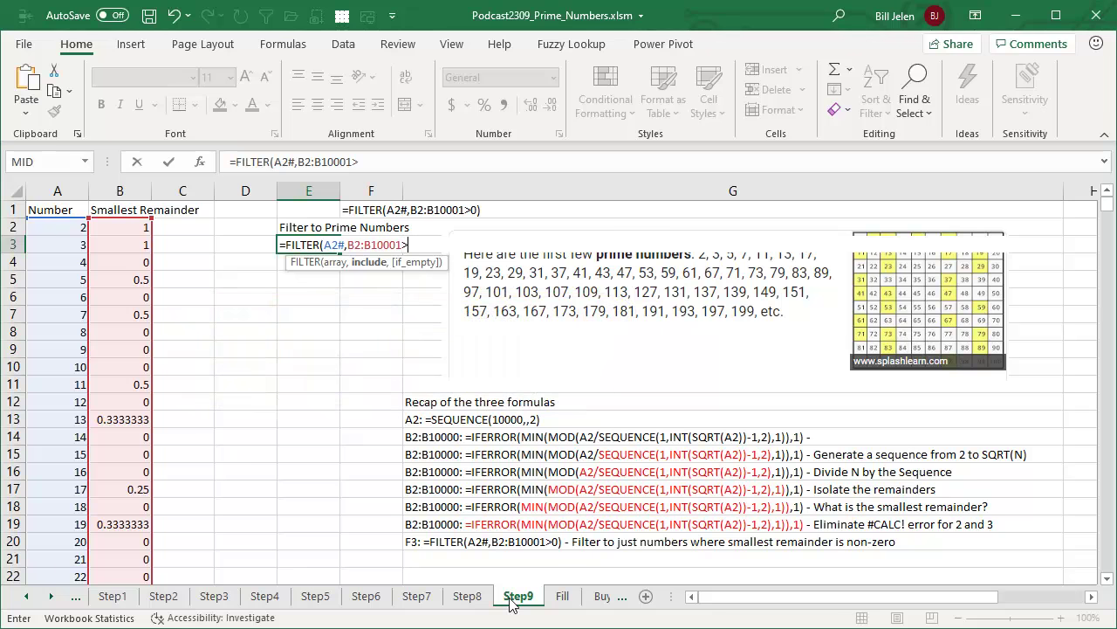
text(0))
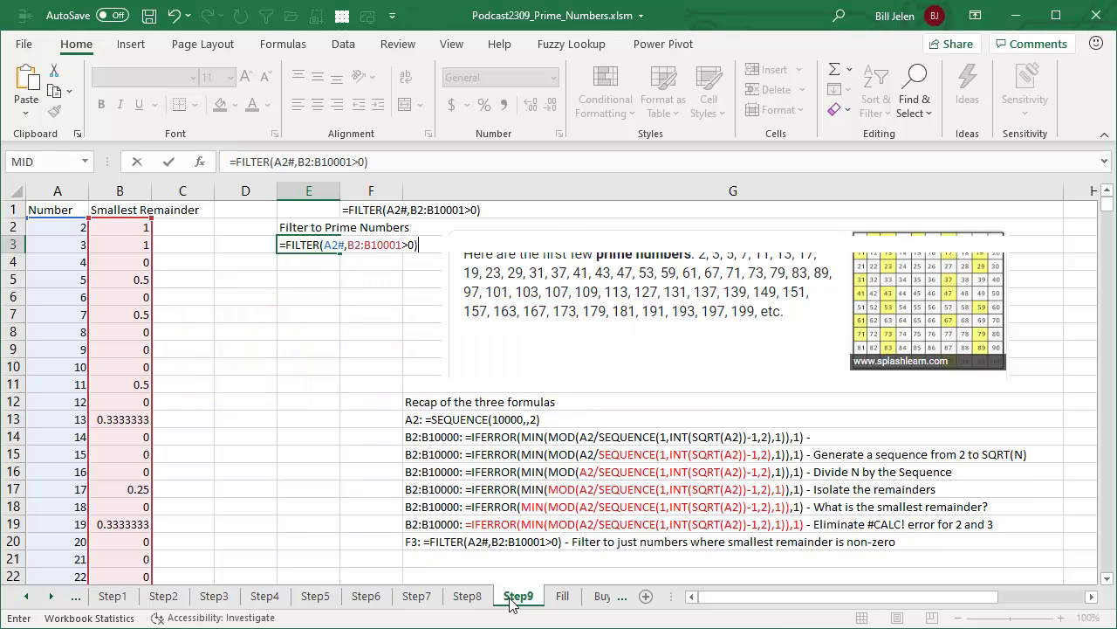
key(Return)
key(Up)
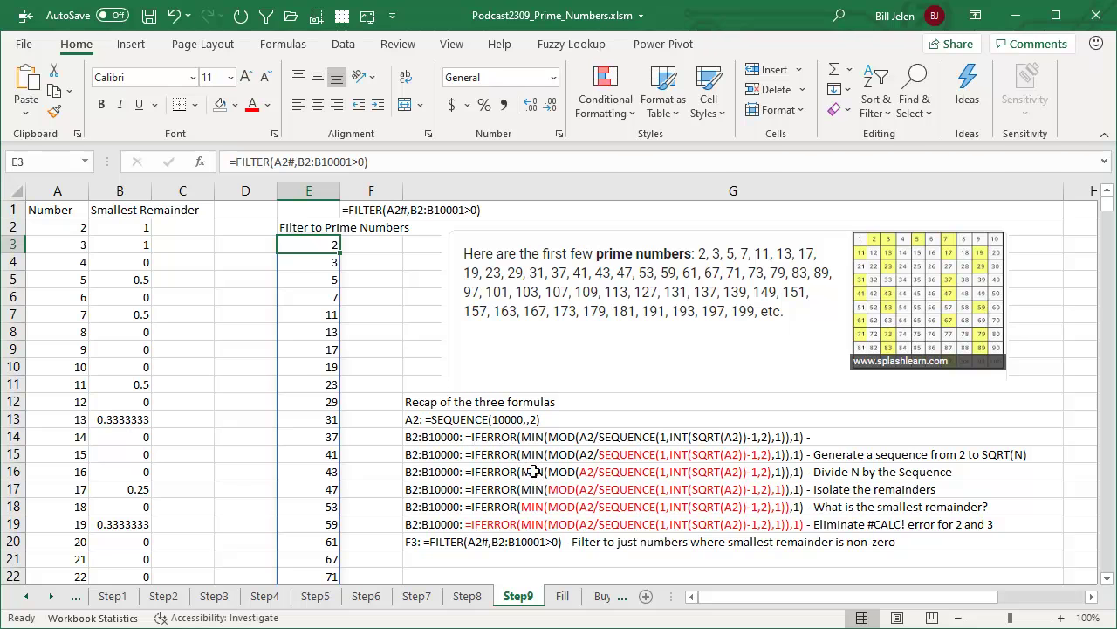
- On the Fill sheet, enter =TRIM(F3:F256) in H3 to convert the prime numbers to text
click(563, 596)
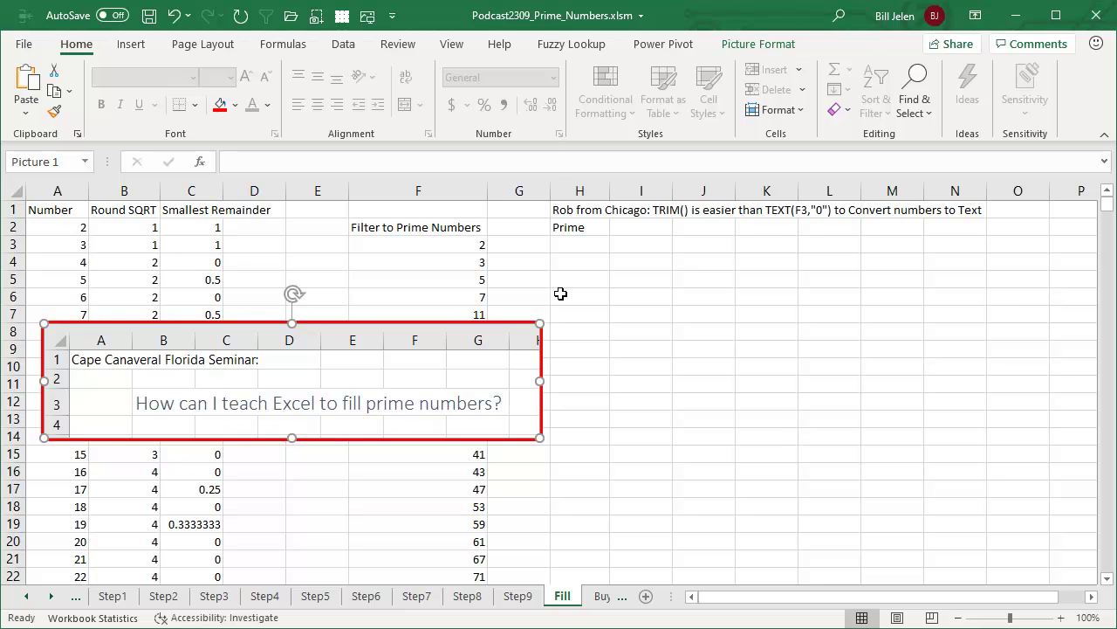
click(584, 248)
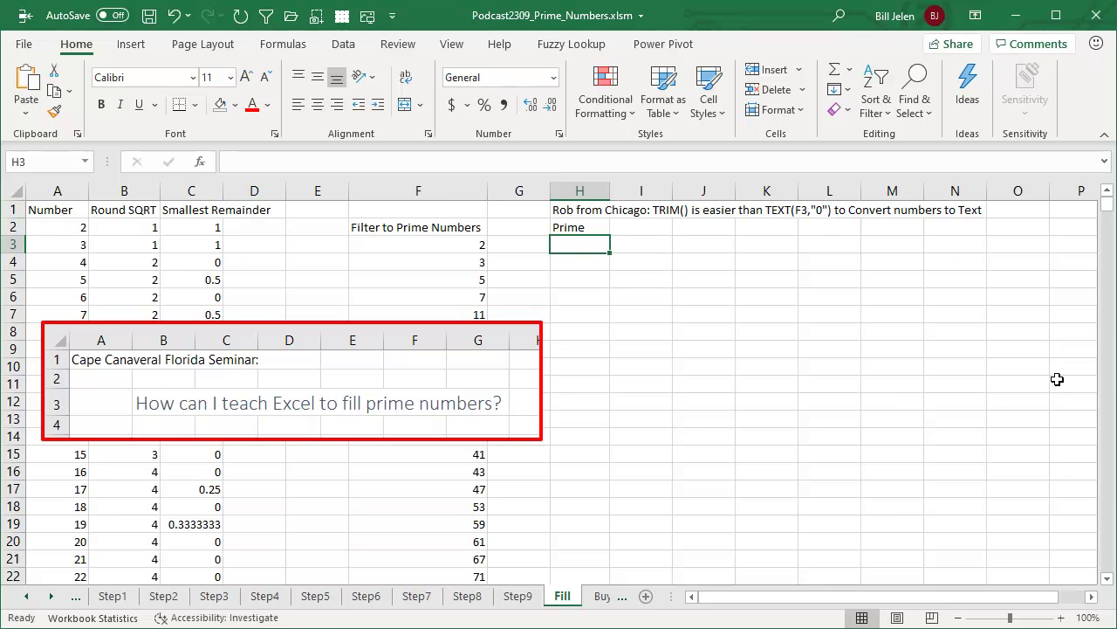
text(=trim()
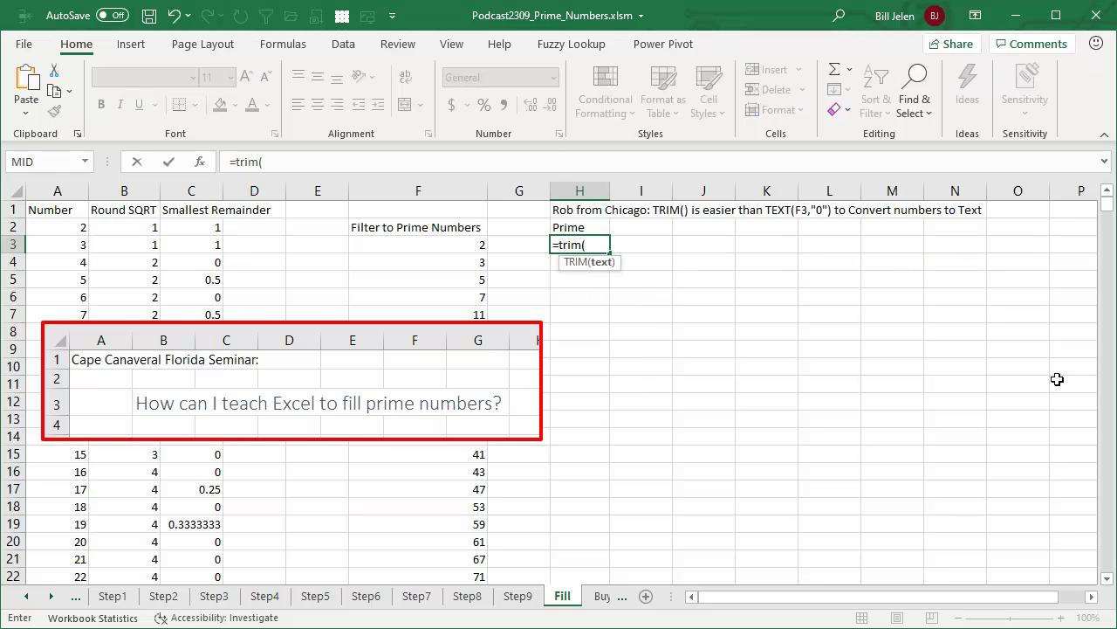
key(Left)
key(Left)
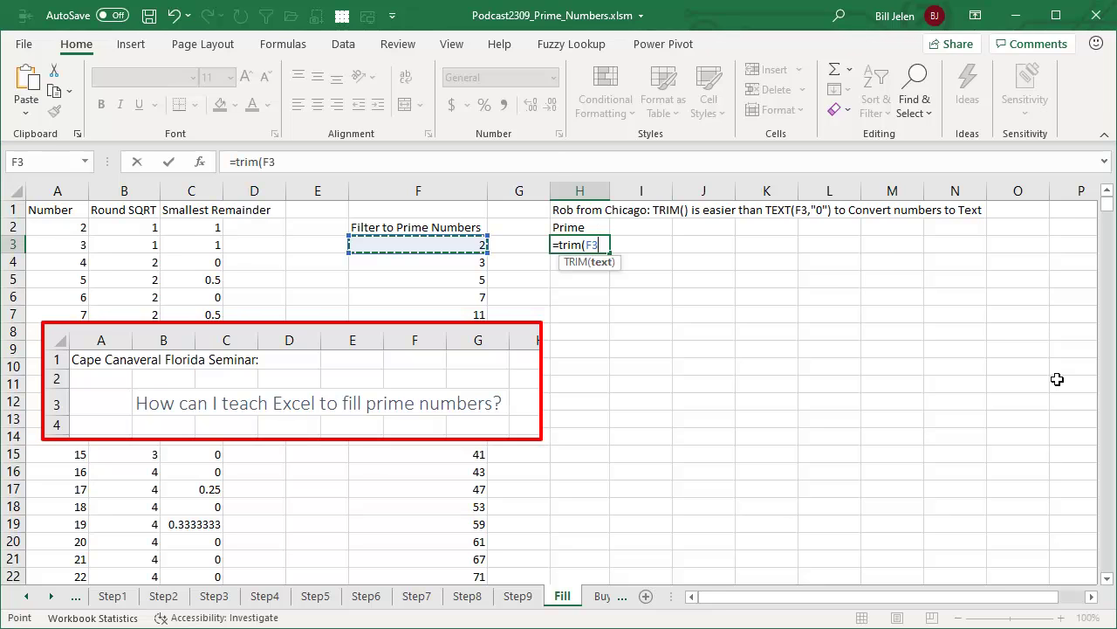
key(F8)
key(BackSpace)
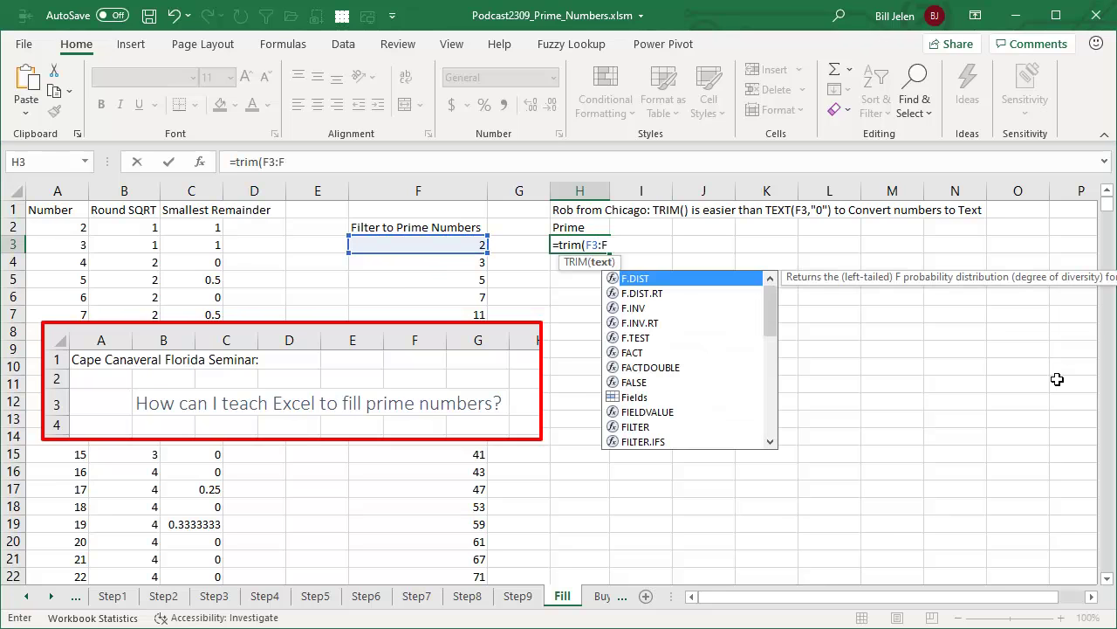
text(256))
key(Return)
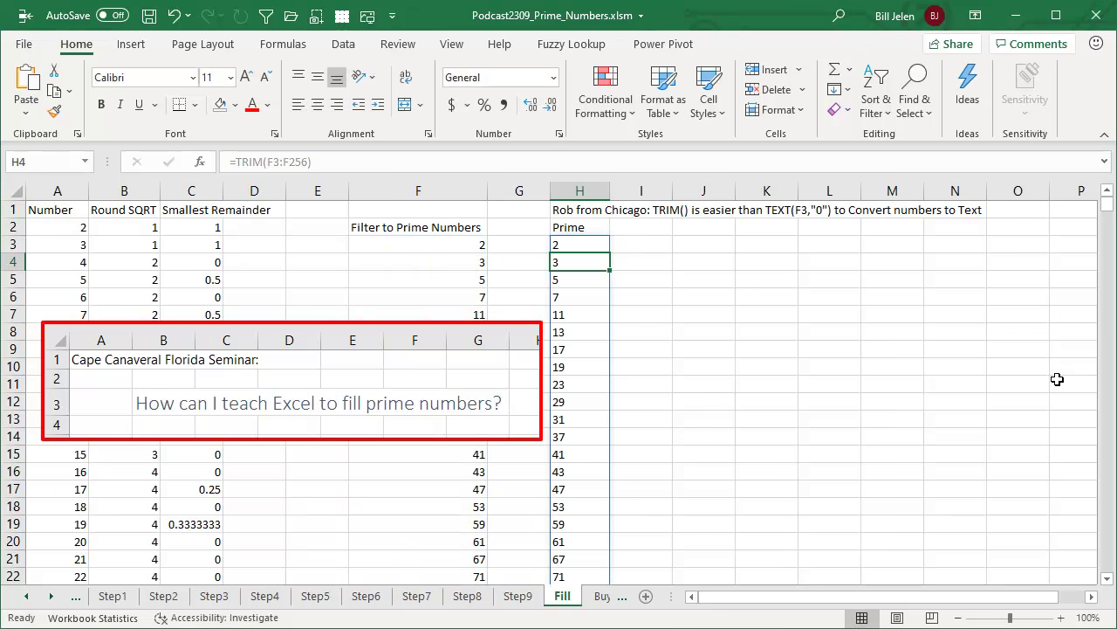
- Convert the spilled TRIM results in H3:H256 to static values by pasting them as values in place
key(ctrl+Down)
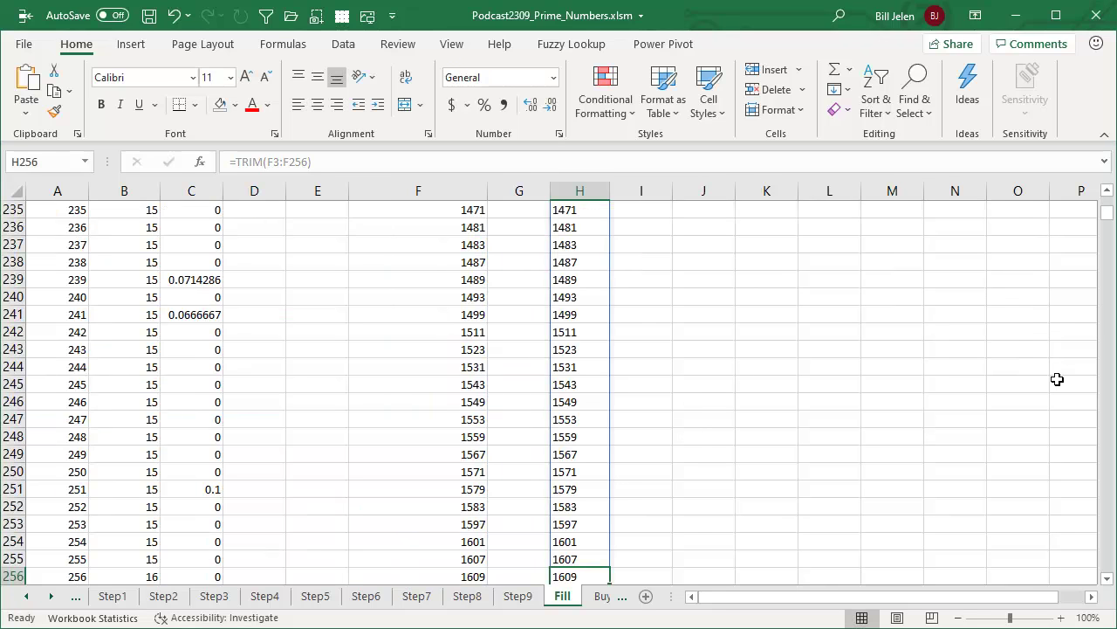
key(ctrl+Up)
key(Down)
key(Down)
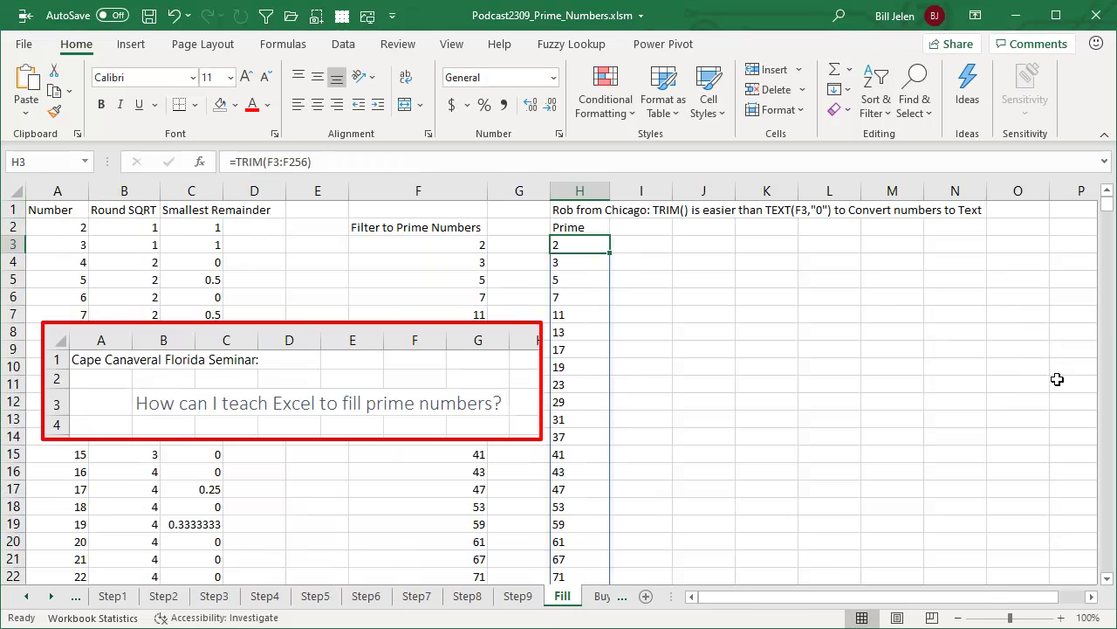
key(ctrl+shift+Down)
key(ctrl+c)
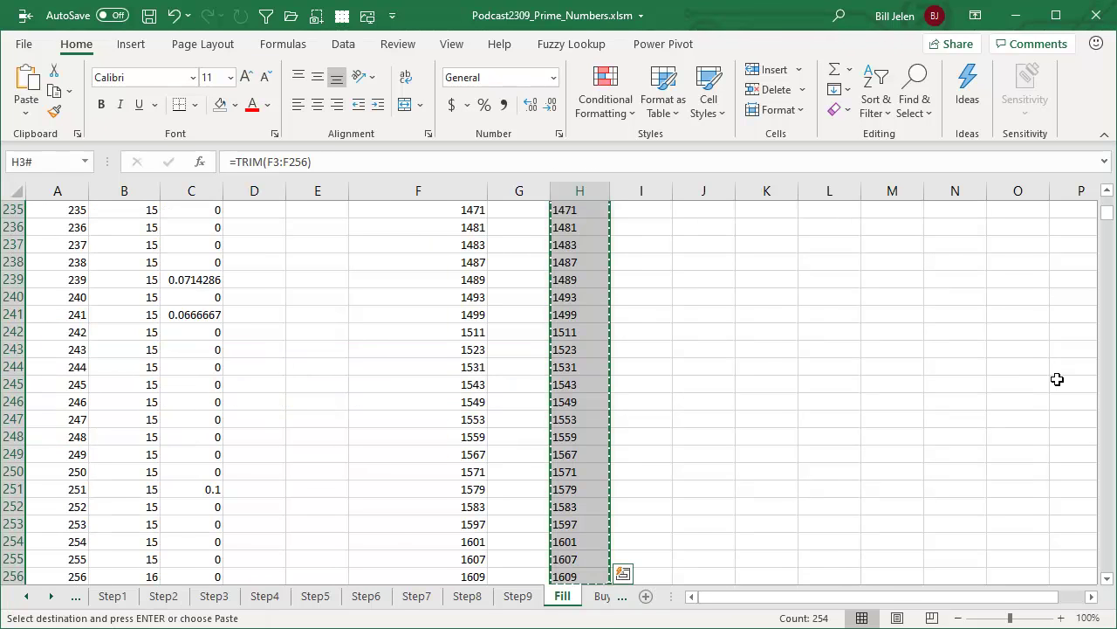
key(ctrl+alt+v)
key(v)
key(Return)
- Import the range H2:H256, the Prime heading plus the text primes, as a new custom list in the advanced options
key(Up)
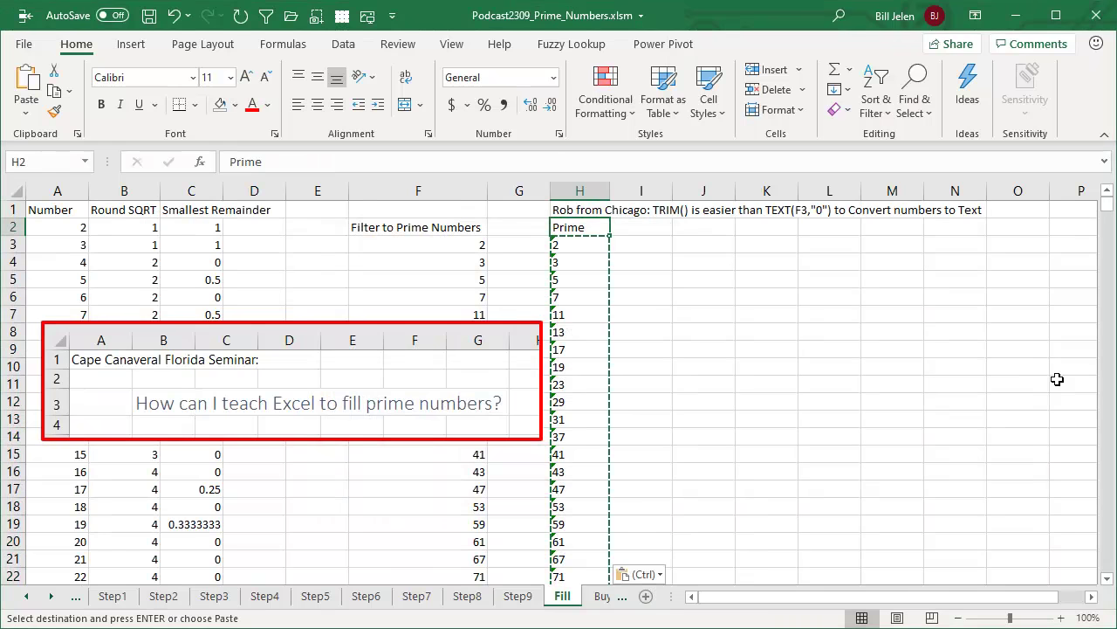
key(ctrl+shift+Down)
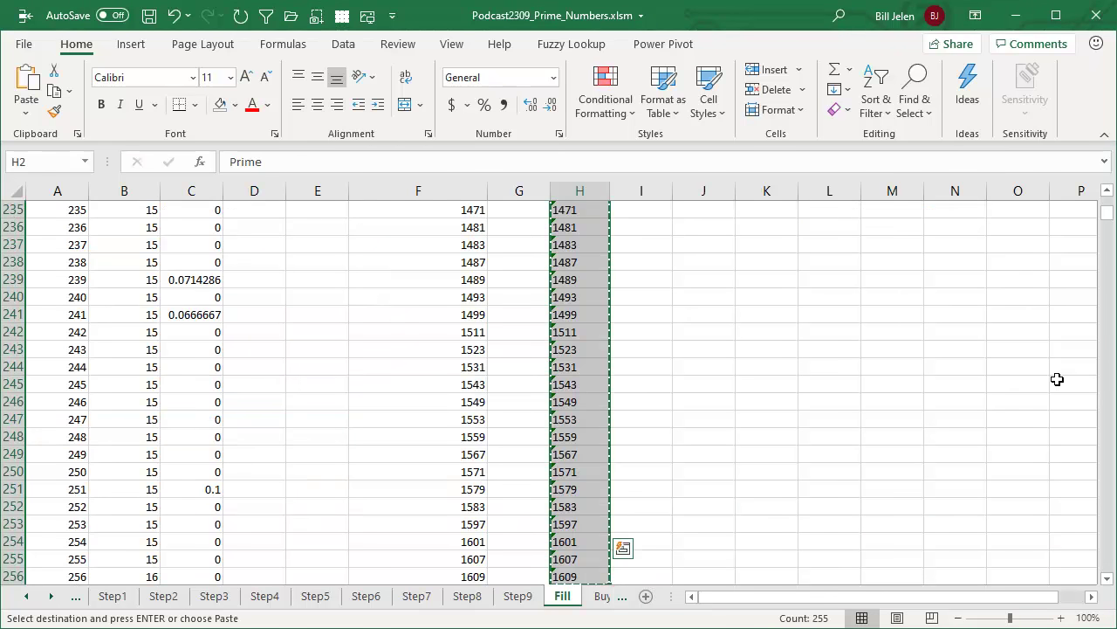
key(ctrl+BackSpace)
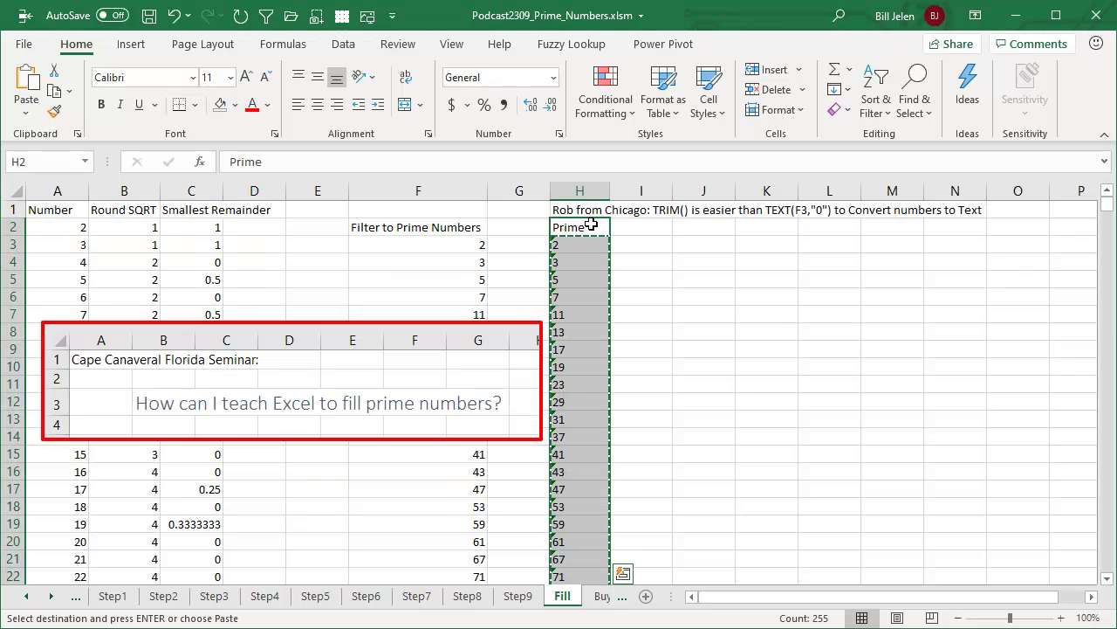
key(Escape)
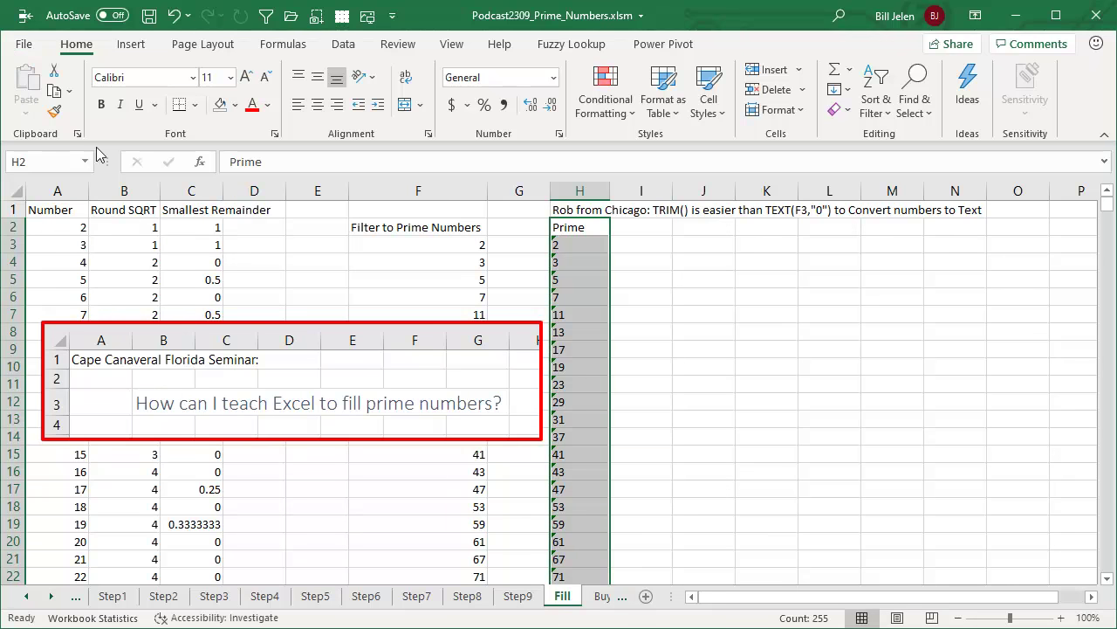
click(23, 45)
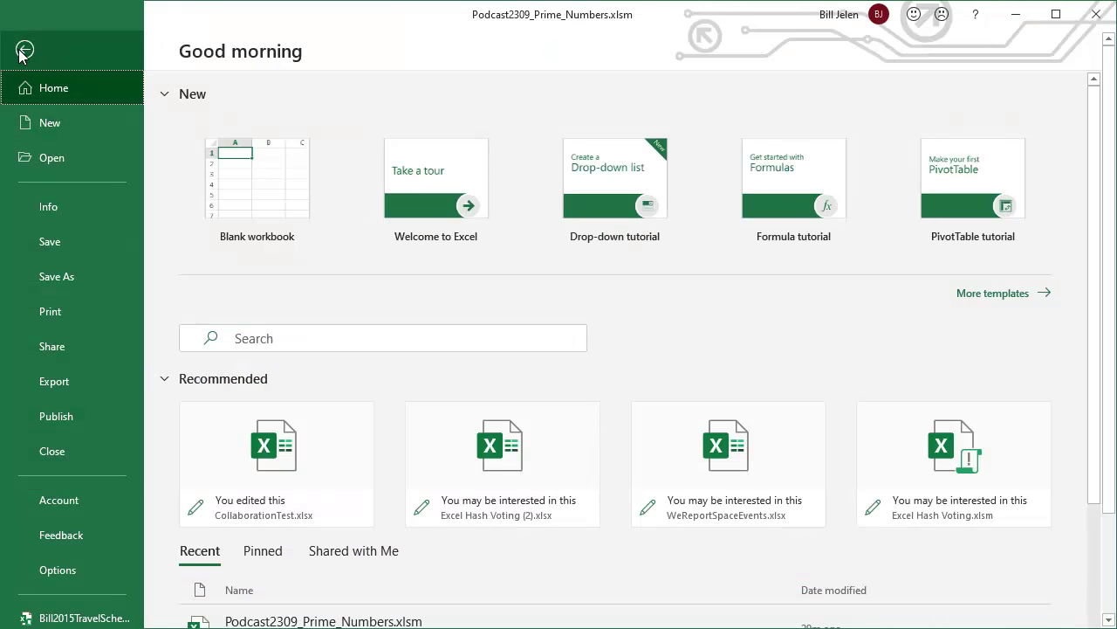
click(58, 570)
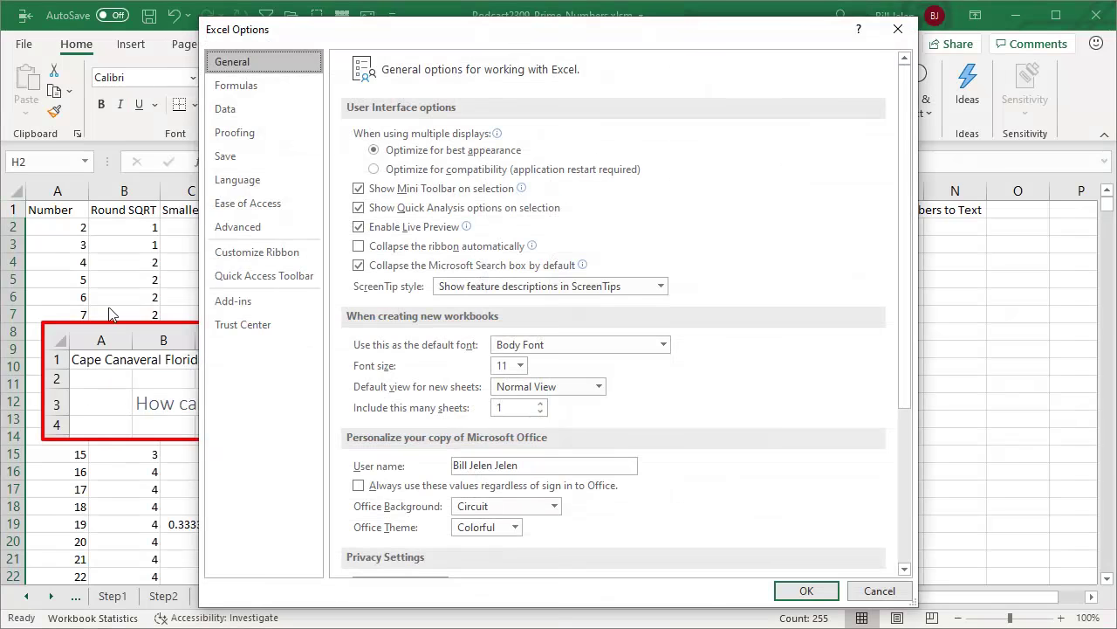
click(241, 228)
drag(905, 121, 901, 546)
click(621, 400)
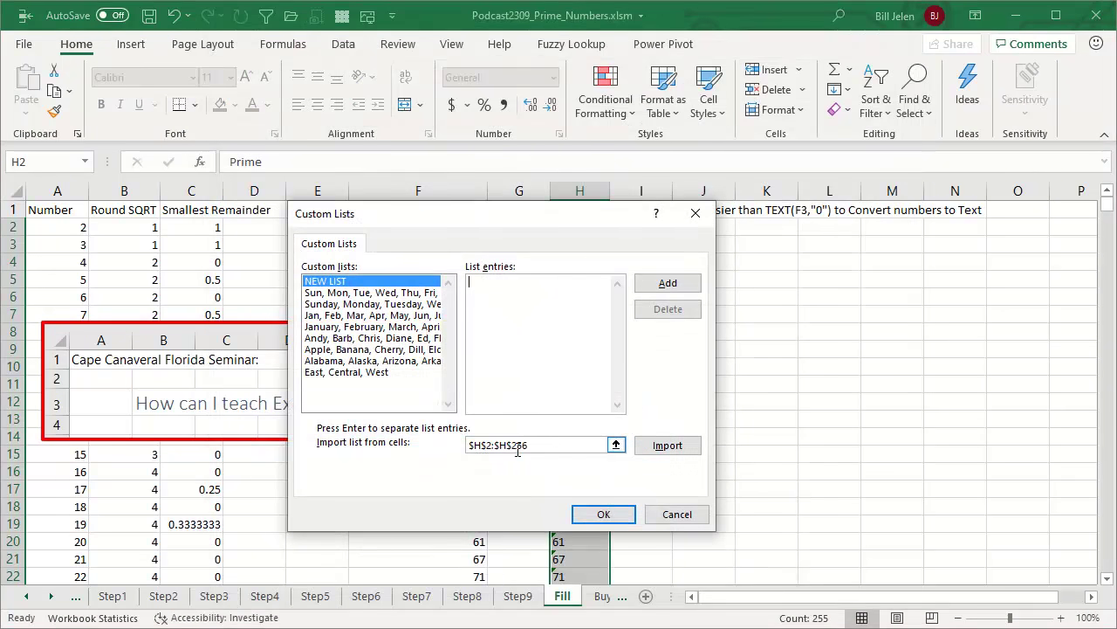
click(667, 447)
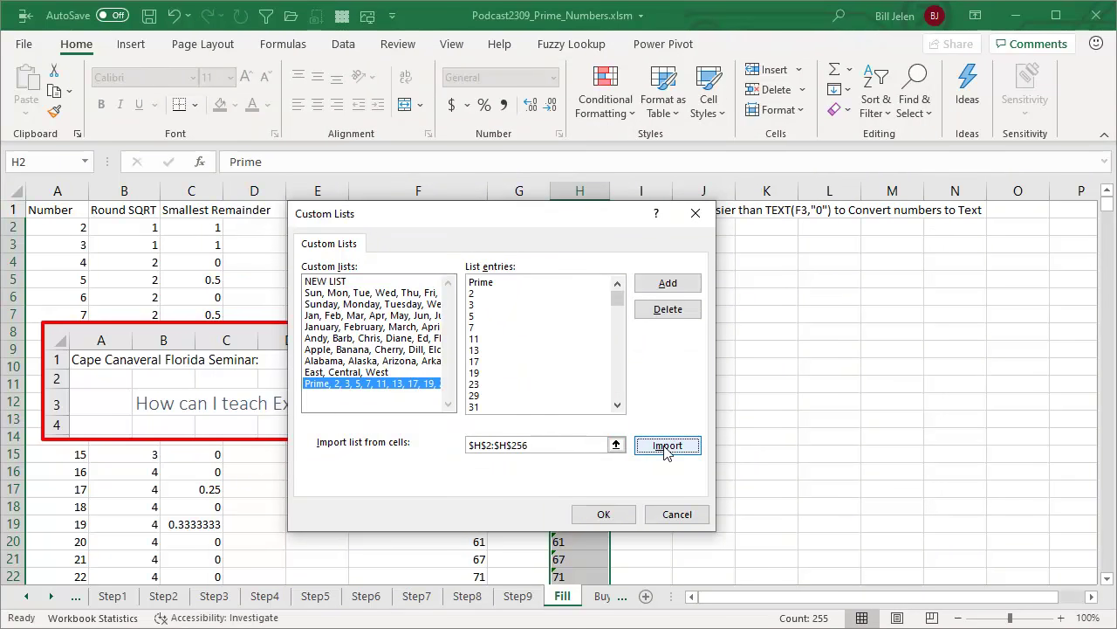
click(605, 515)
click(805, 589)
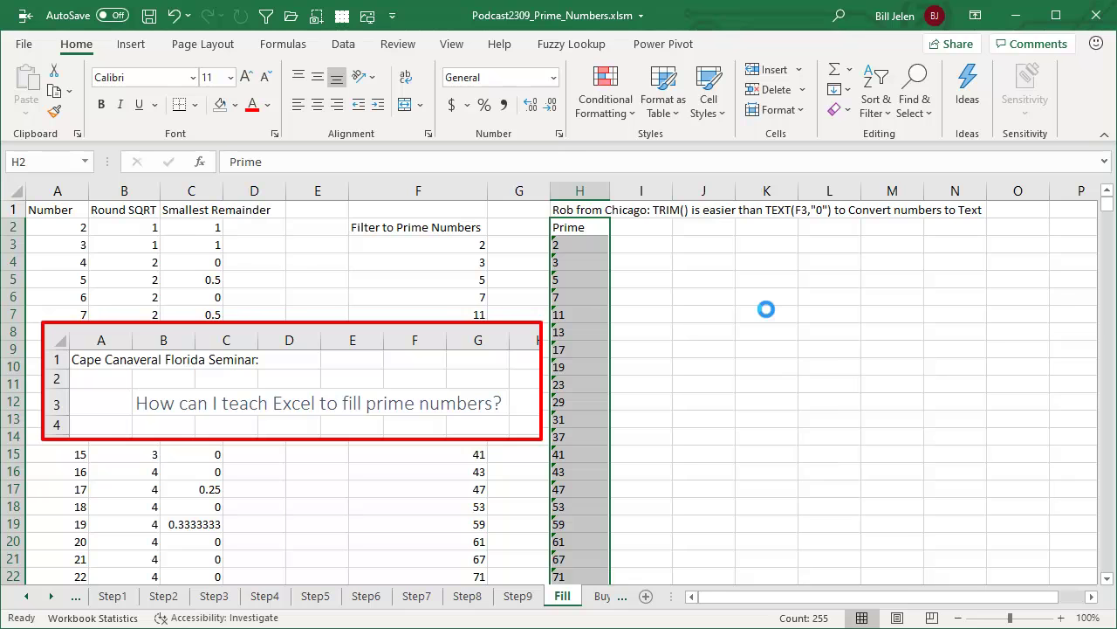
- Create a new blank workbook and enter Prime in cell G2
key(ctrl+n)
click(384, 245)
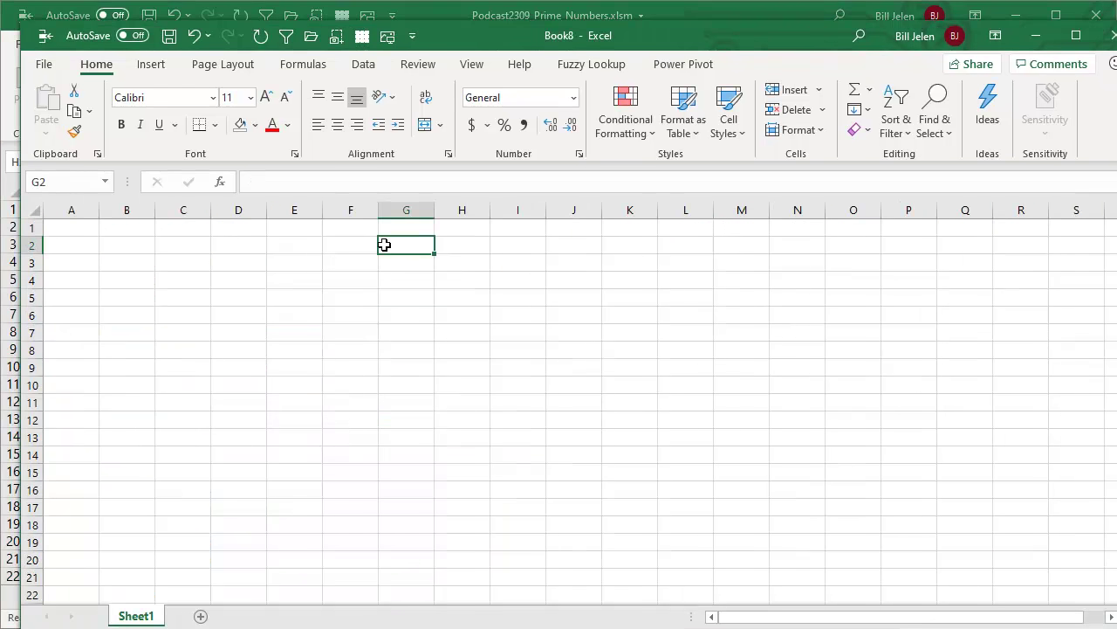
text(Prime)
key(ctrl+Return)
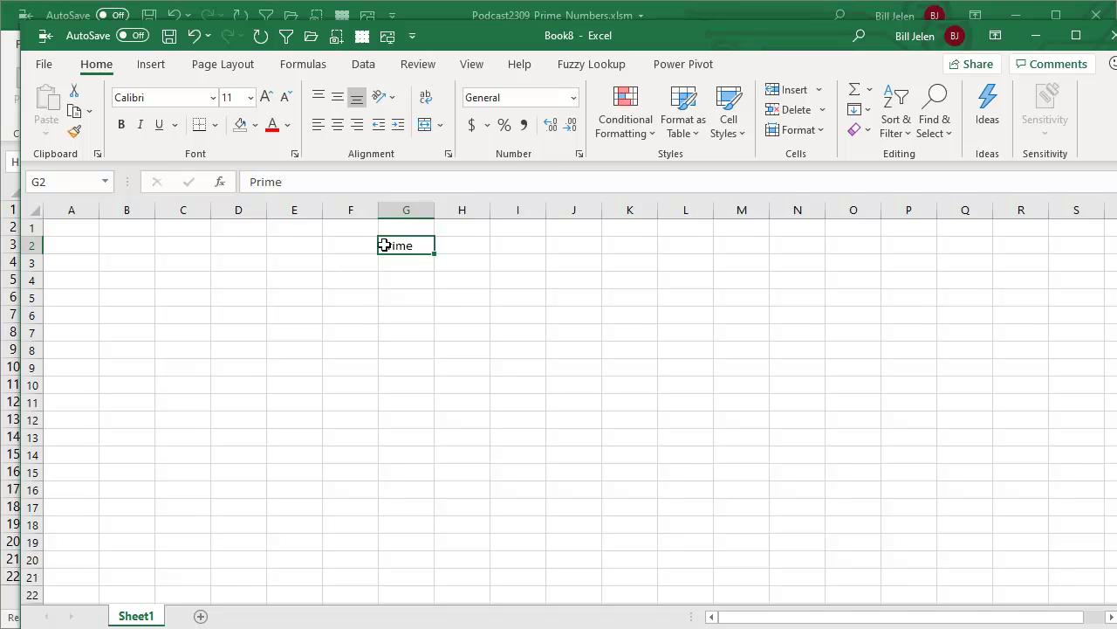
- Fill the prime number series from G2 across to Q2 and down to G96
drag(435, 253, 985, 301)
click(406, 246)
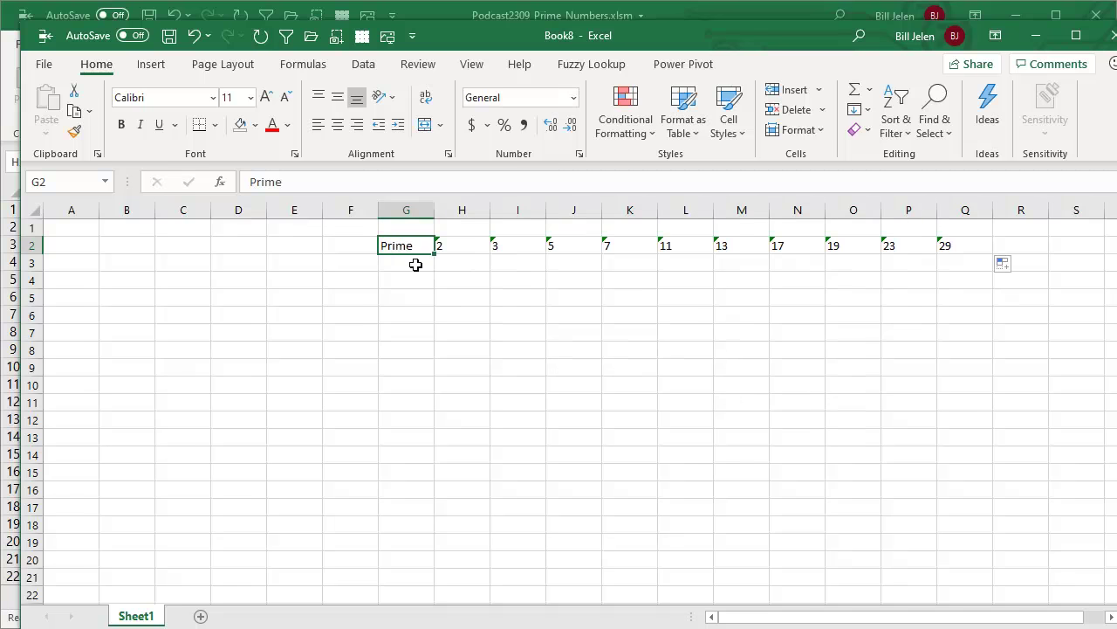
drag(434, 253, 441, 441)
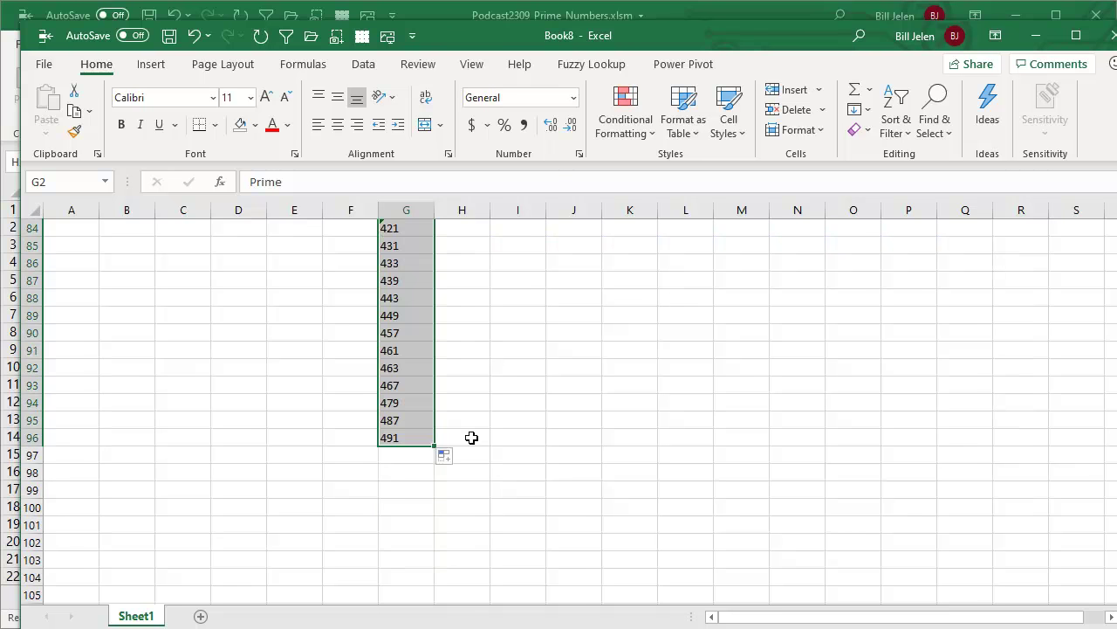
- Convert the text primes in G3:G96 to real numbers by running Text to Columns with its default settings
key(Up)
key(Down)
key(ctrl+shift+Down)
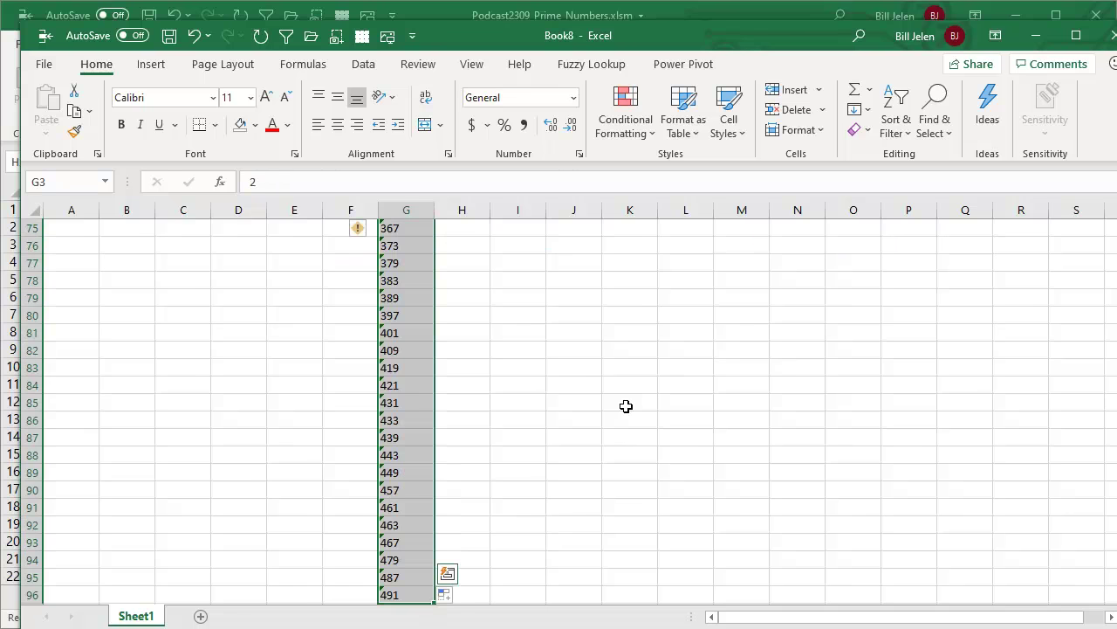
key(alt+d)
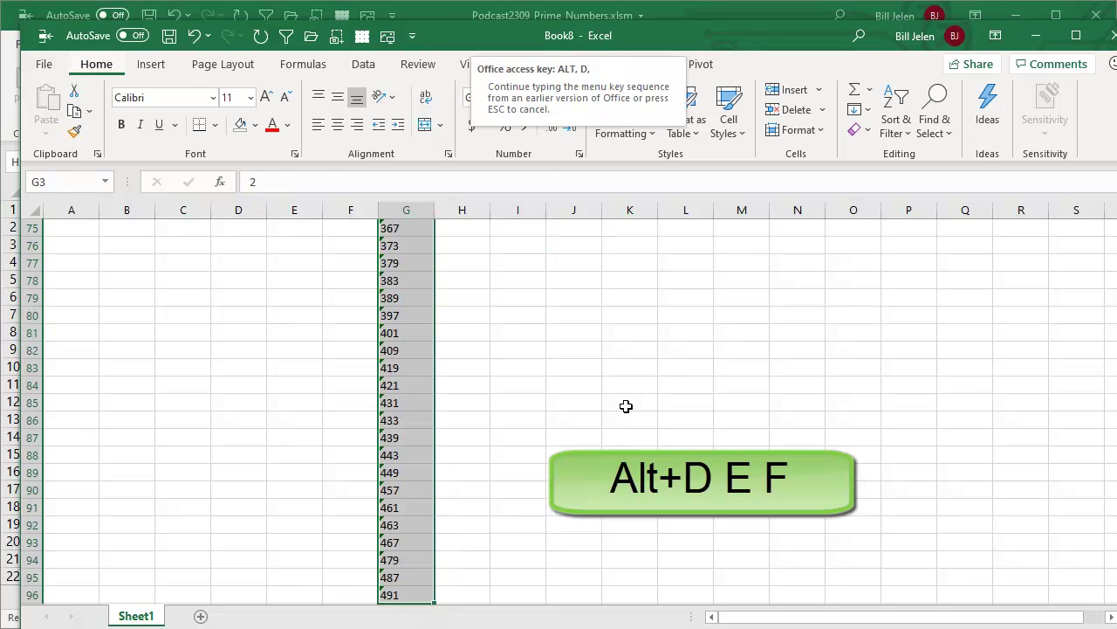
key(e)
key(f)
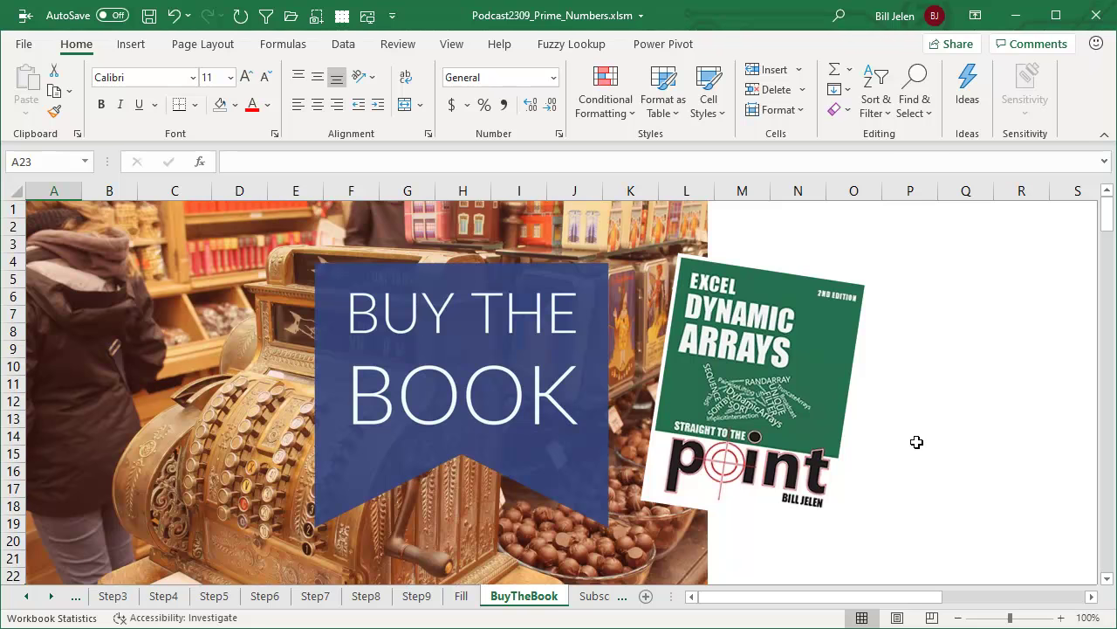
- Show the Subscribe sheet of the Podcast2309_Prime_Numbers.xlsm workbook
click(593, 596)
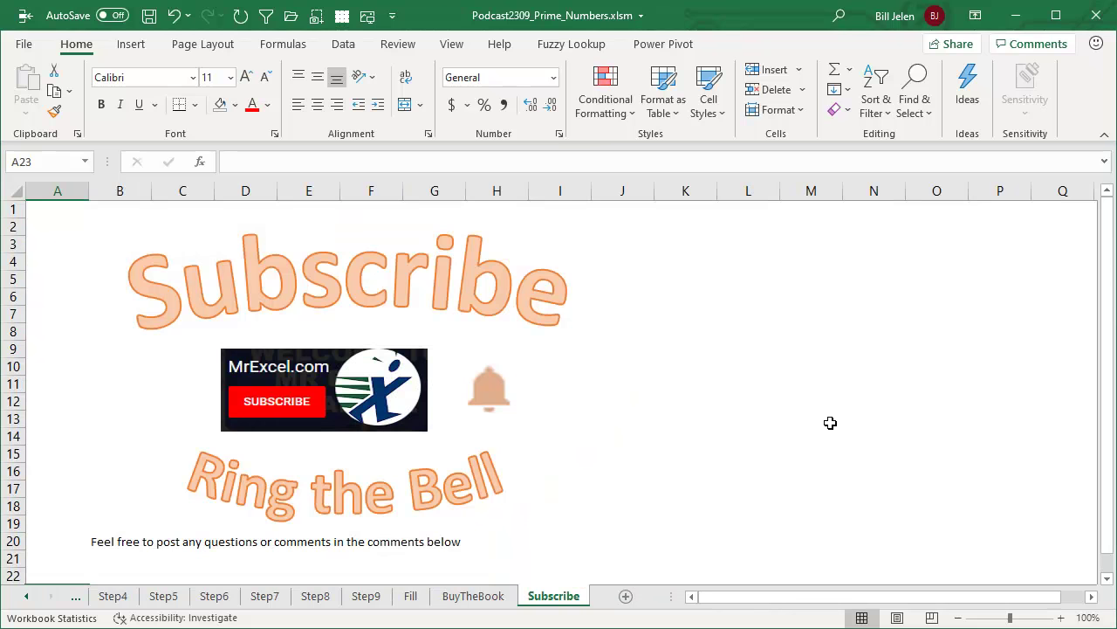